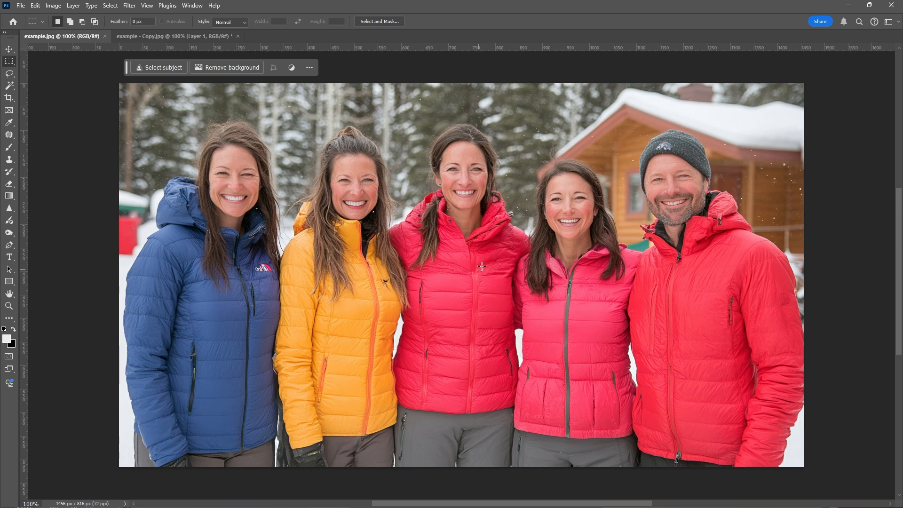
# Step: Open the Layers panel and move it beside the photo
pyautogui.press('F7')
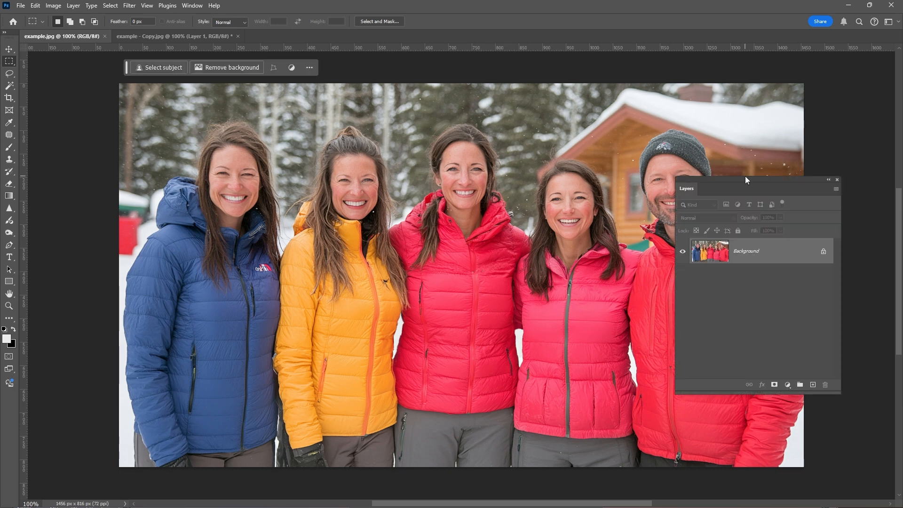
pyautogui.moveTo(705, 188); pyautogui.dragTo(735, 232)
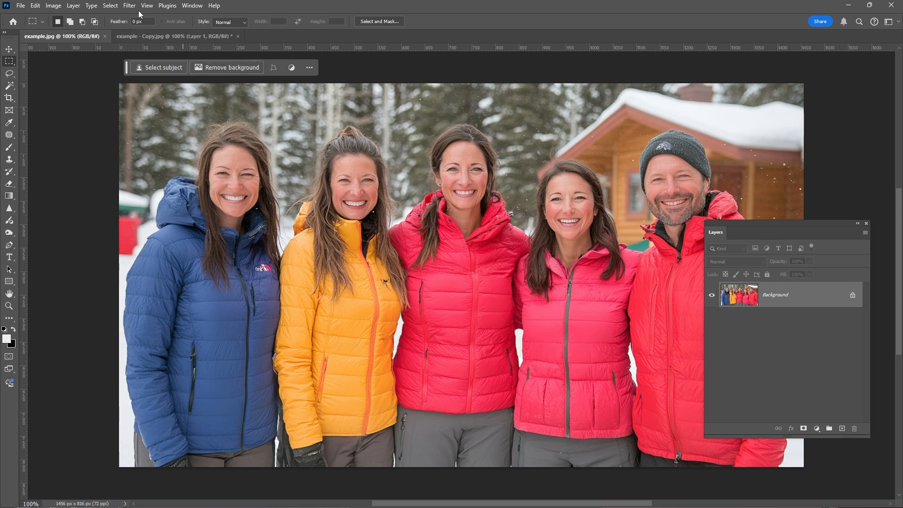
# Step: Open Select and Mask and set the overlay view's opacity to 50%
pyautogui.click(112, 6)
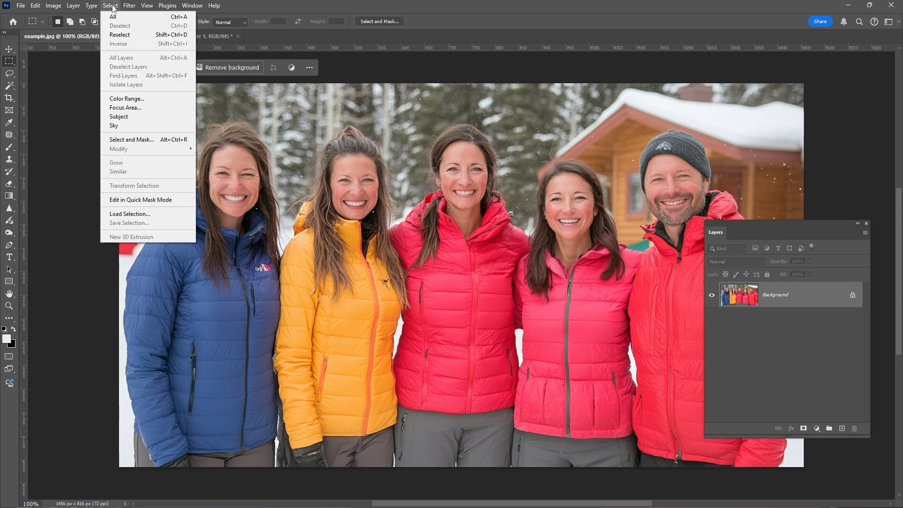
pyautogui.click(120, 140)
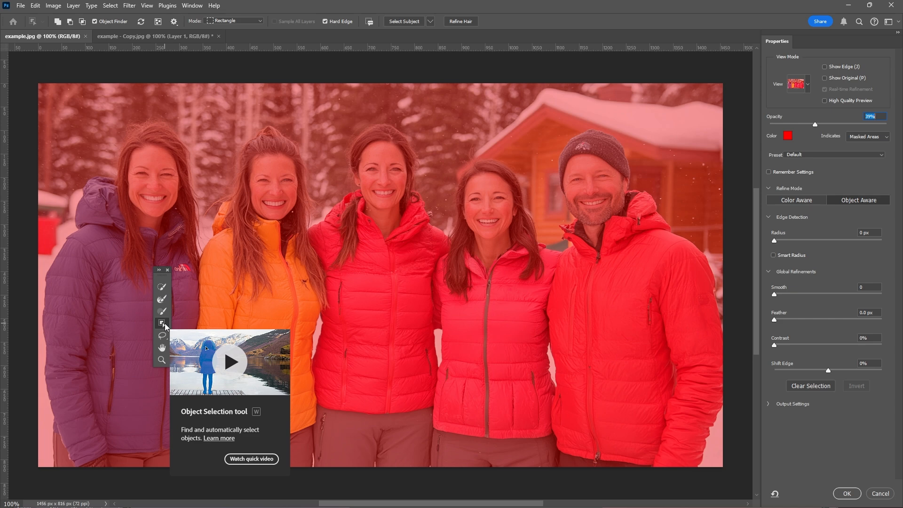
pyautogui.click(807, 85)
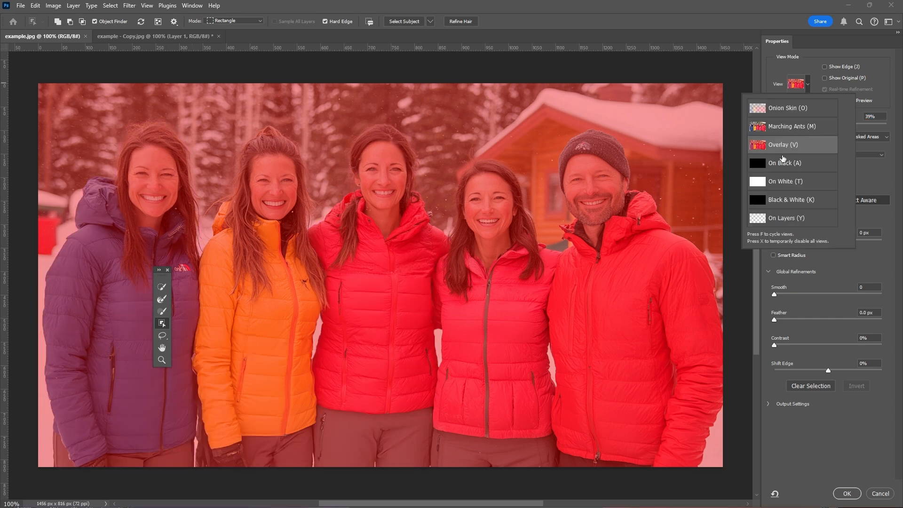
pyautogui.click(768, 70)
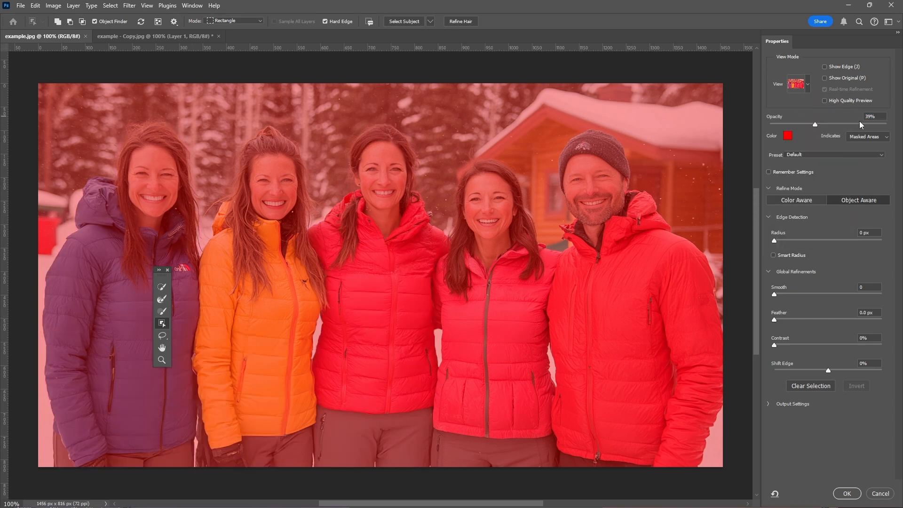
pyautogui.moveTo(819, 123); pyautogui.dragTo(828, 127)
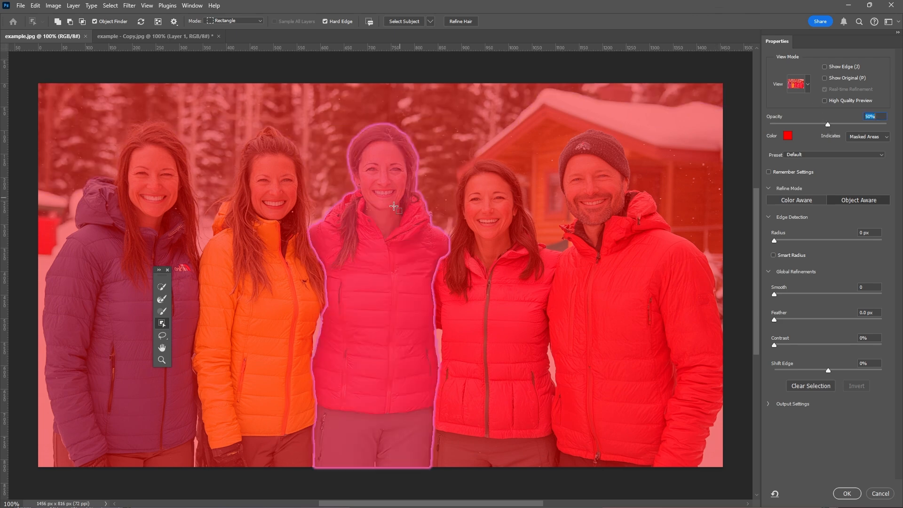
# Step: Select the woman in the middle with the Object Selection tool, raise the overlay opacity to 55%, and confirm
pyautogui.click(371, 155)
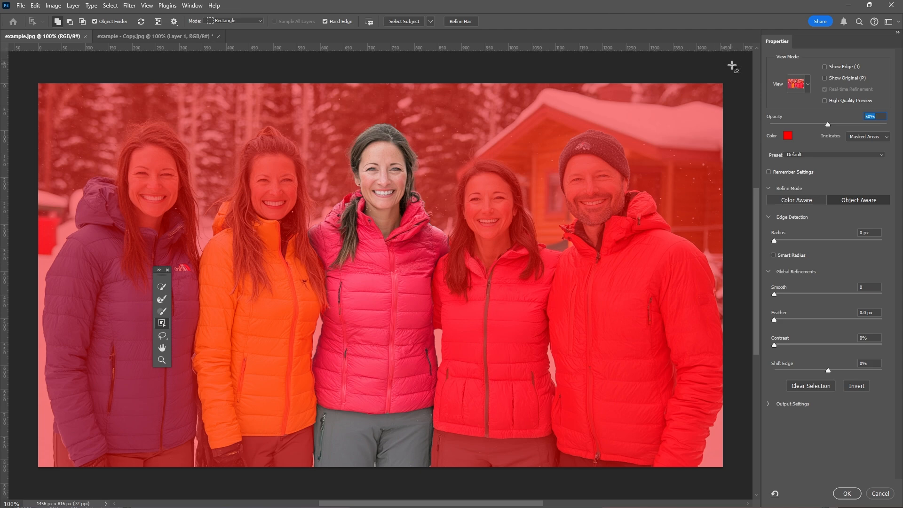
pyautogui.moveTo(826, 125)
pyautogui.mouseDown()
pyautogui.moveTo(896, 130)
pyautogui.moveTo(834, 125)
pyautogui.mouseUp()
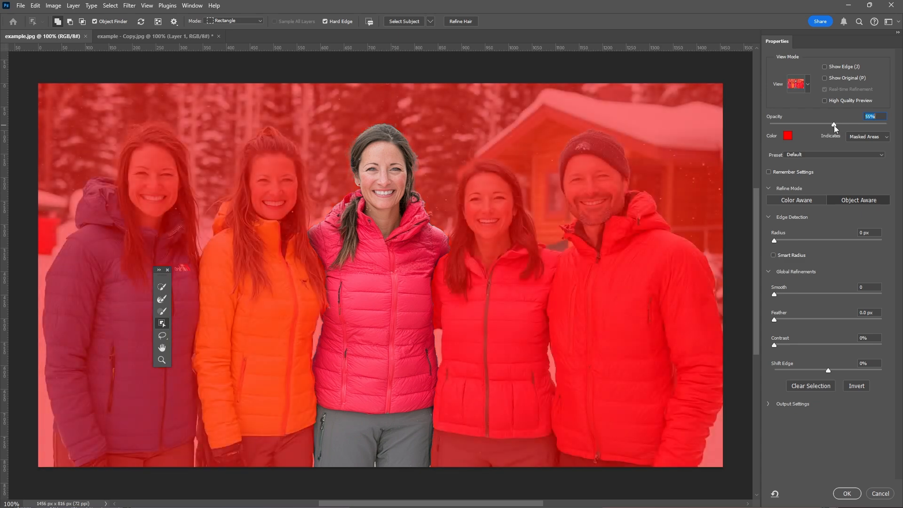
pyautogui.click(847, 494)
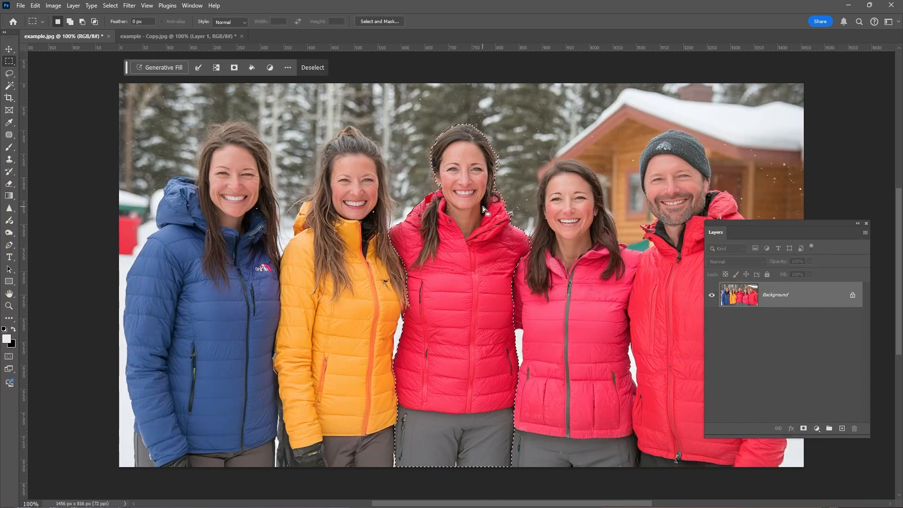
# Step: Fill the middle woman's area with Content-Aware Fill, brushing the other people out of the sampling area, output to a new layer
pyautogui.click(35, 5)
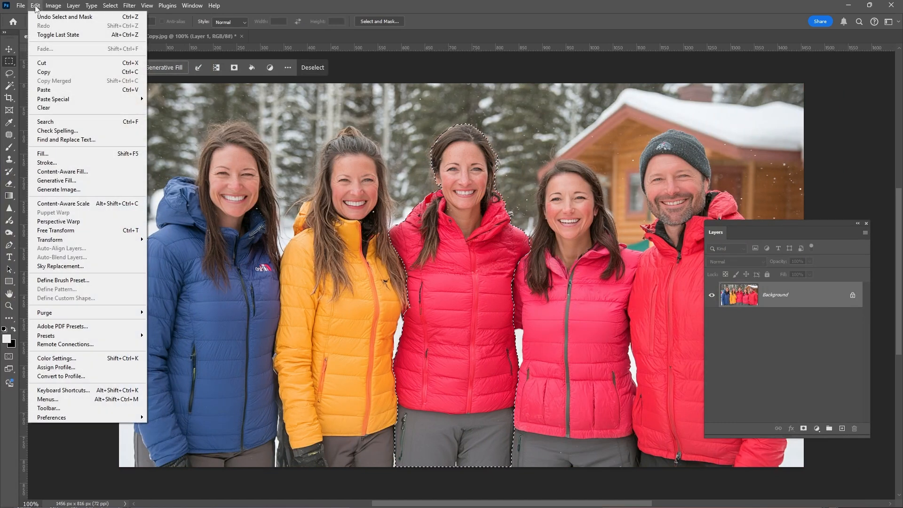
pyautogui.click(77, 172)
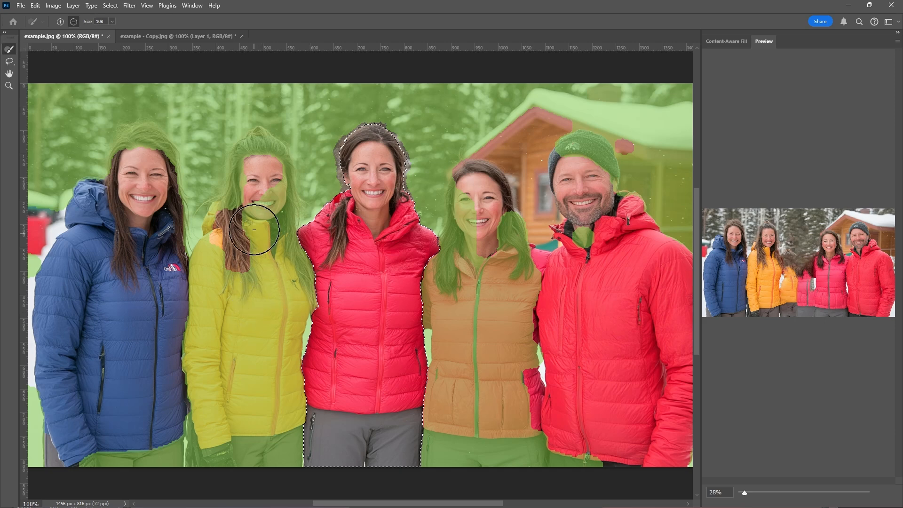
pyautogui.moveTo(252, 227)
pyautogui.mouseDown()
pyautogui.moveTo(258, 207)
pyautogui.moveTo(292, 299)
pyautogui.mouseUp()
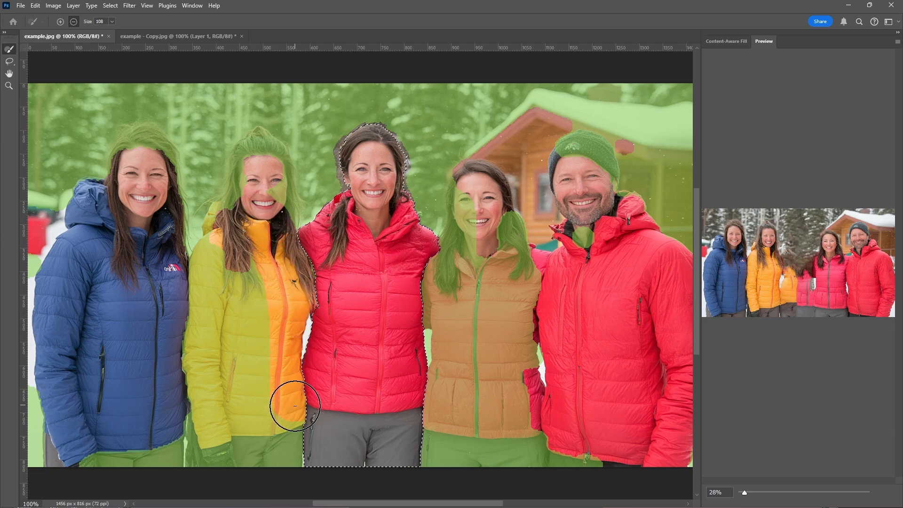
pyautogui.moveTo(295, 405)
pyautogui.mouseDown()
pyautogui.moveTo(287, 451)
pyautogui.moveTo(258, 303)
pyautogui.moveTo(237, 260)
pyautogui.moveTo(216, 271)
pyautogui.moveTo(217, 396)
pyautogui.moveTo(229, 451)
pyautogui.moveTo(218, 454)
pyautogui.moveTo(212, 365)
pyautogui.moveTo(228, 327)
pyautogui.moveTo(219, 328)
pyautogui.moveTo(184, 473)
pyautogui.moveTo(196, 411)
pyautogui.moveTo(178, 431)
pyautogui.moveTo(103, 461)
pyautogui.moveTo(220, 445)
pyautogui.moveTo(234, 366)
pyautogui.moveTo(239, 468)
pyautogui.mouseUp()
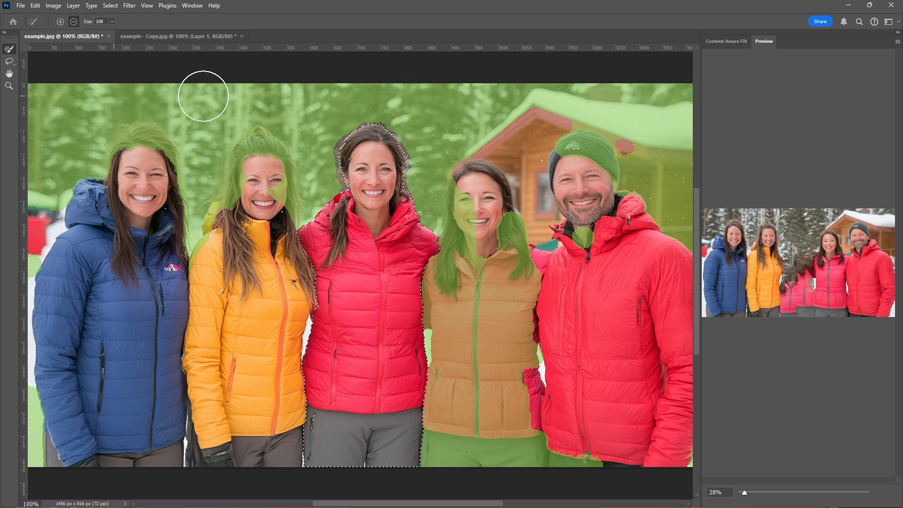
pyautogui.moveTo(488, 192)
pyautogui.mouseDown()
pyautogui.moveTo(464, 235)
pyautogui.moveTo(459, 310)
pyautogui.moveTo(470, 304)
pyautogui.moveTo(488, 225)
pyautogui.moveTo(509, 259)
pyautogui.moveTo(522, 323)
pyautogui.moveTo(525, 458)
pyautogui.moveTo(483, 334)
pyautogui.moveTo(475, 450)
pyautogui.moveTo(446, 398)
pyautogui.moveTo(437, 474)
pyautogui.moveTo(493, 392)
pyautogui.moveTo(518, 467)
pyautogui.moveTo(590, 454)
pyautogui.moveTo(596, 274)
pyautogui.moveTo(582, 156)
pyautogui.moveTo(612, 224)
pyautogui.moveTo(660, 192)
pyautogui.moveTo(592, 145)
pyautogui.moveTo(646, 159)
pyautogui.moveTo(689, 221)
pyautogui.moveTo(649, 268)
pyautogui.mouseUp()
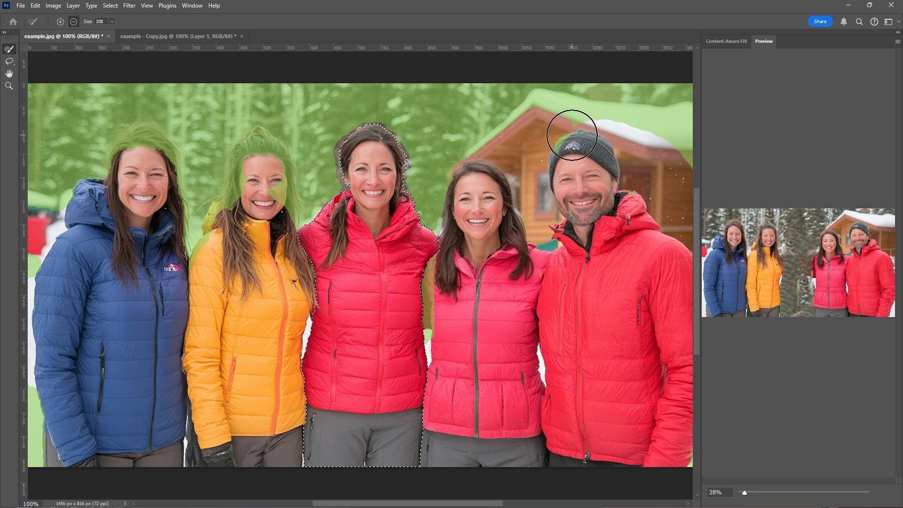
pyautogui.moveTo(571, 135)
pyautogui.mouseDown()
pyautogui.moveTo(619, 130)
pyautogui.moveTo(691, 140)
pyautogui.moveTo(591, 126)
pyautogui.mouseUp()
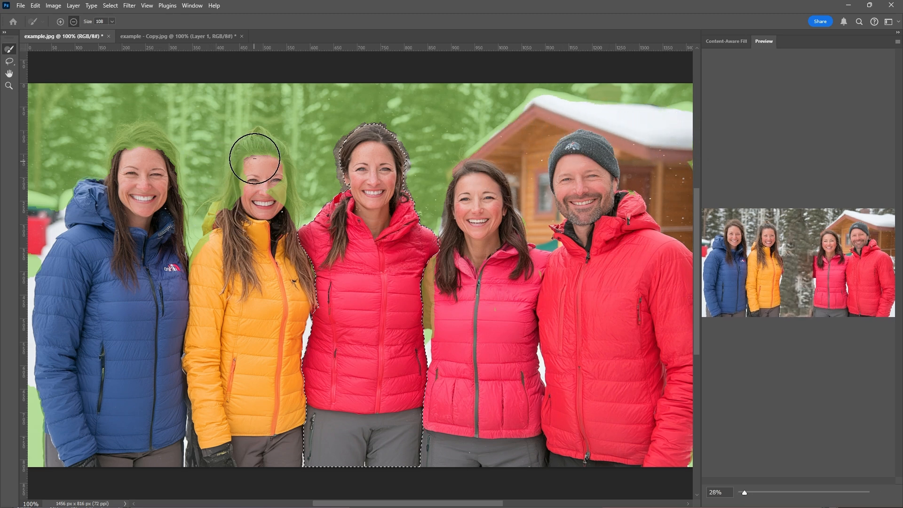
pyautogui.moveTo(254, 158)
pyautogui.mouseDown()
pyautogui.moveTo(263, 213)
pyautogui.moveTo(241, 162)
pyautogui.moveTo(253, 169)
pyautogui.moveTo(238, 245)
pyautogui.mouseUp()
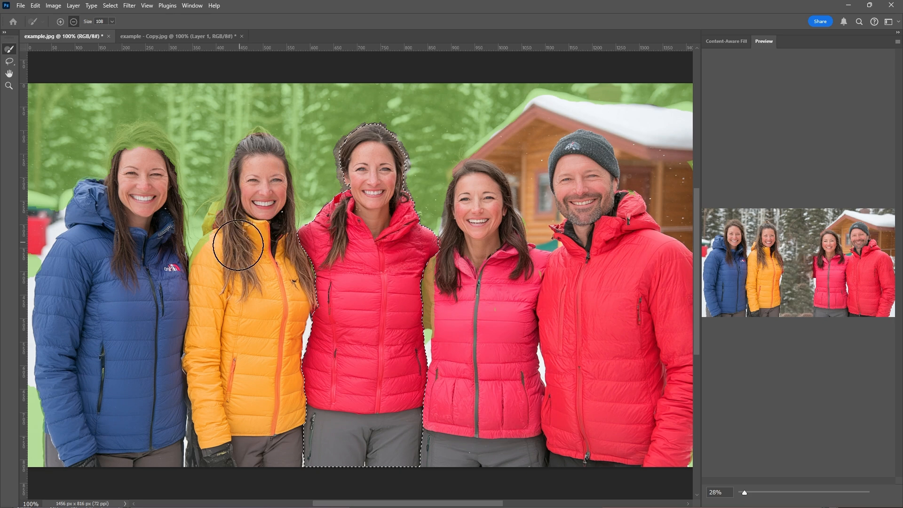
pyautogui.moveTo(149, 133); pyautogui.dragTo(125, 210)
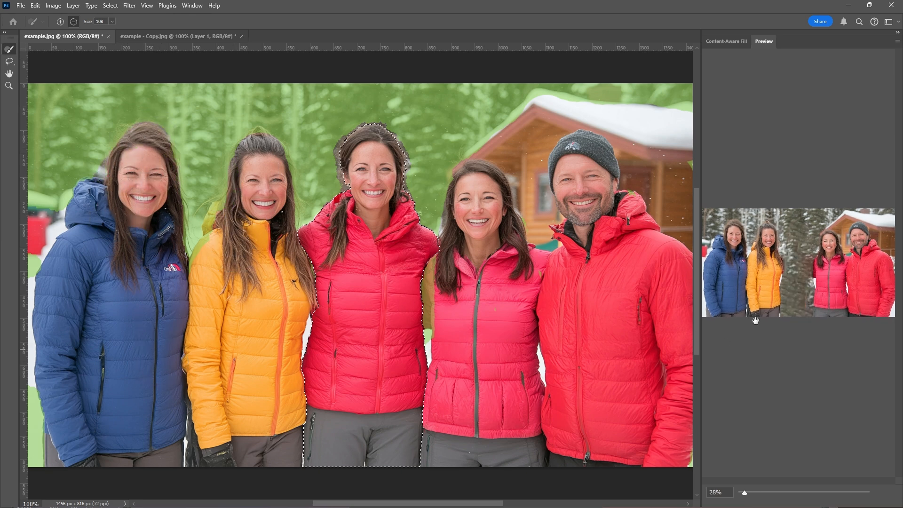
pyautogui.click(718, 42)
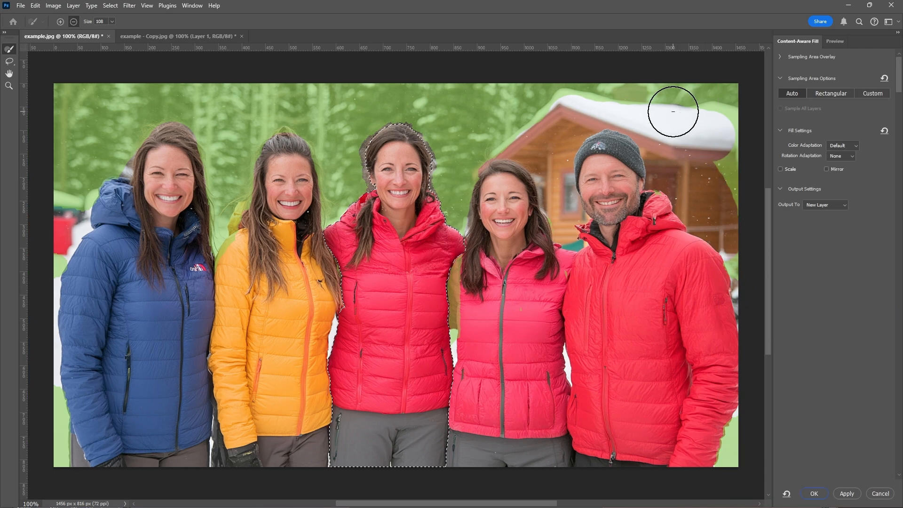
pyautogui.click(814, 493)
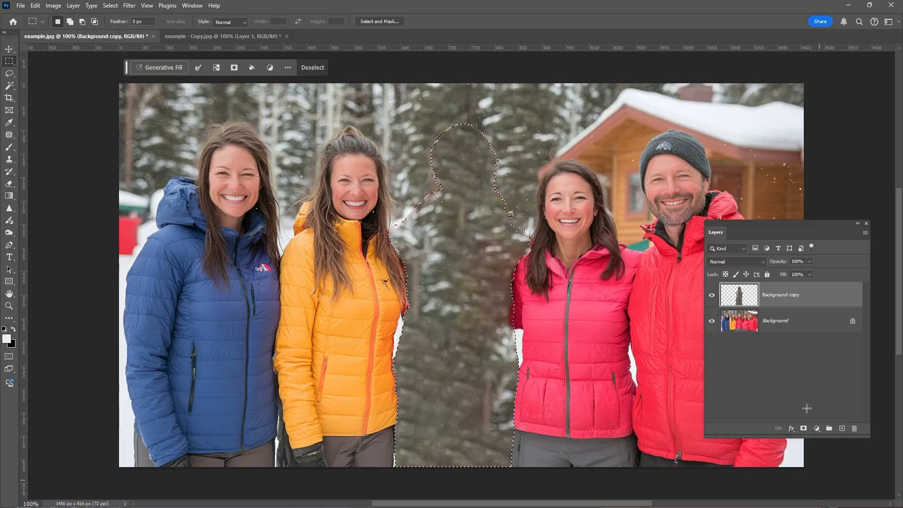
# Step: Deselect, stamp all visible layers into a new top layer, and hide the two layers beneath it
pyautogui.click(420, 103)
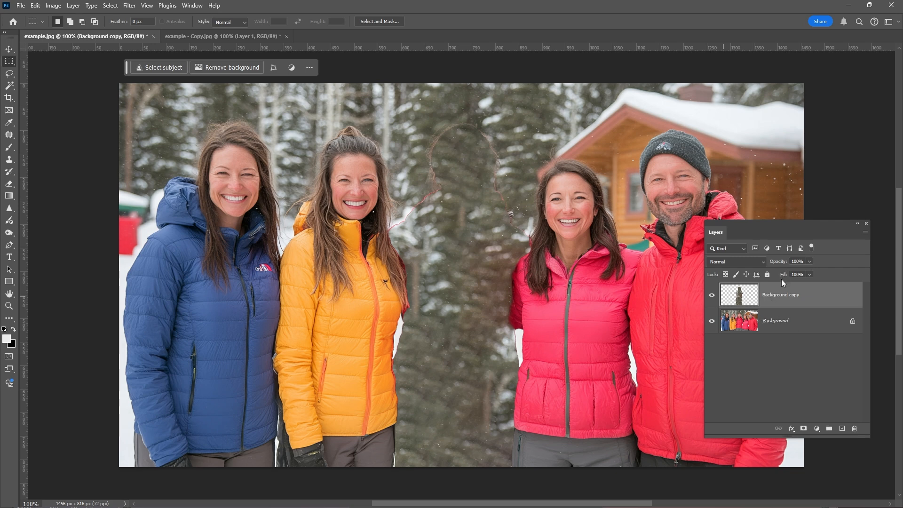
pyautogui.hotkey('ctrl', 'alt', 'shift', 'e')
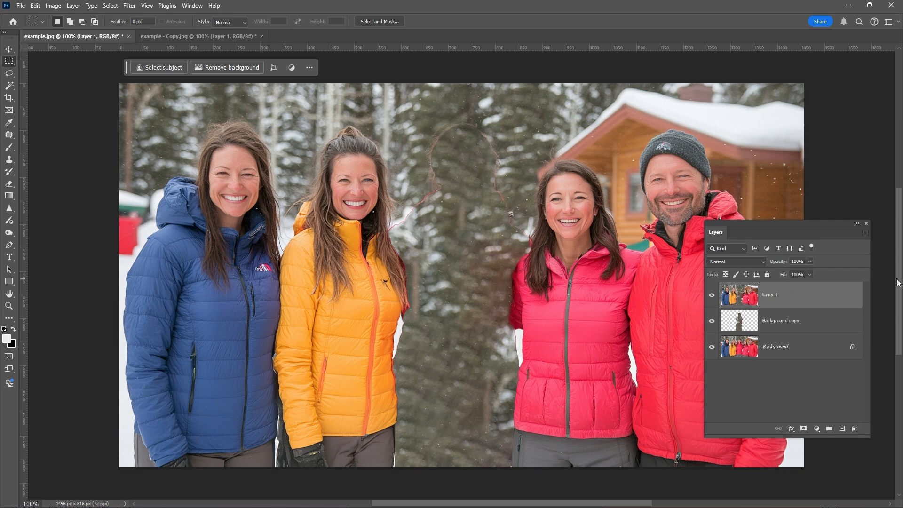
pyautogui.moveTo(711, 321); pyautogui.dragTo(711, 347)
# Step: Use the Patch tool in Content-Aware mode to cover the faint outline left on the trees
pyautogui.click(10, 135)
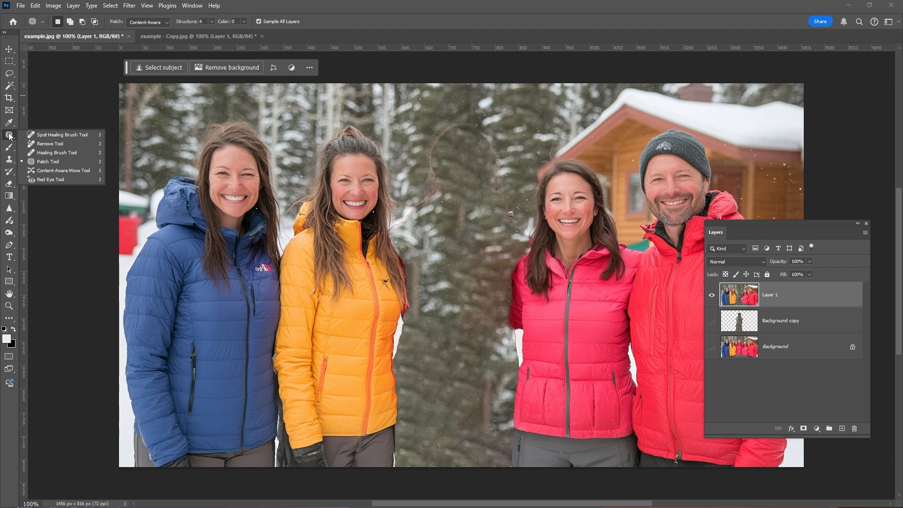
pyautogui.click(56, 162)
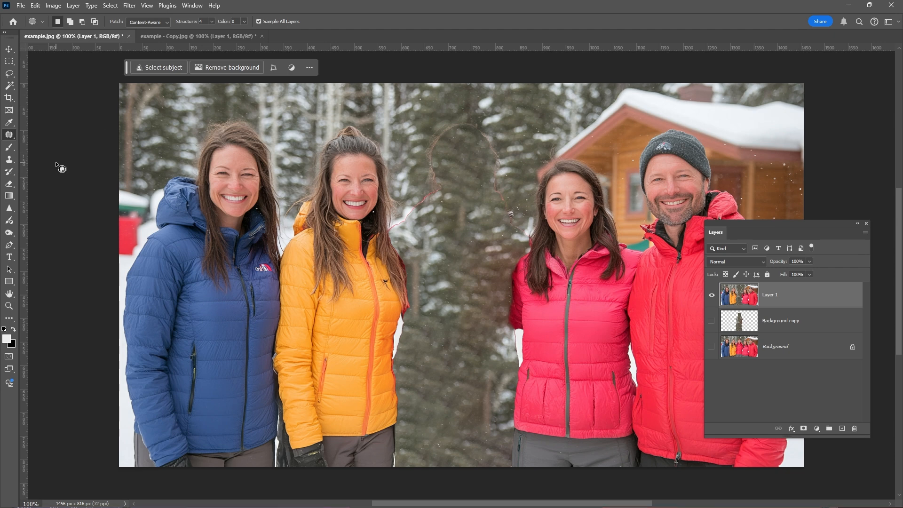
pyautogui.moveTo(520, 206)
pyautogui.mouseDown()
pyautogui.moveTo(531, 236)
pyautogui.moveTo(525, 244)
pyautogui.moveTo(493, 190)
pyautogui.moveTo(497, 154)
pyautogui.moveTo(522, 215)
pyautogui.mouseUp()
pyautogui.moveTo(498, 185); pyautogui.dragTo(459, 239)
pyautogui.hotkey('ctrl', 'd')
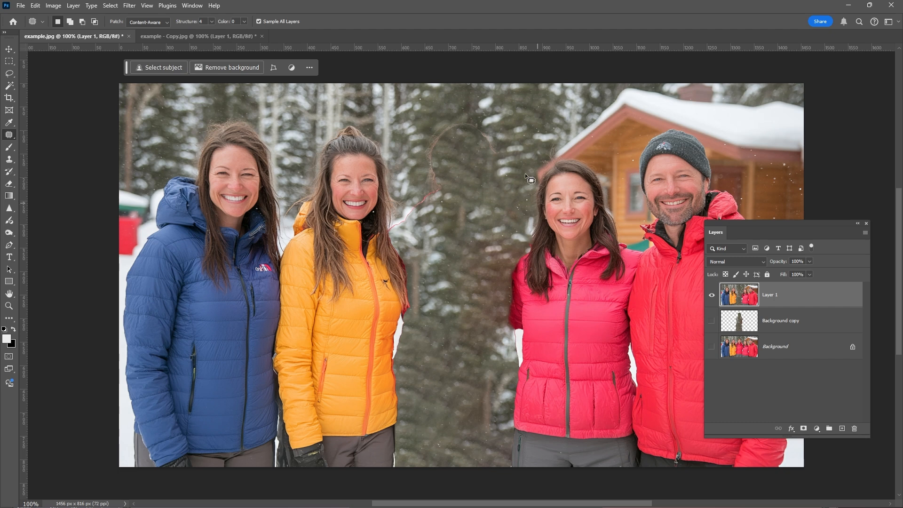
# Step: Patch the remaining outline traces near the top of the removed figure and beside the yellow jacket
pyautogui.moveTo(500, 155); pyautogui.dragTo(486, 129)
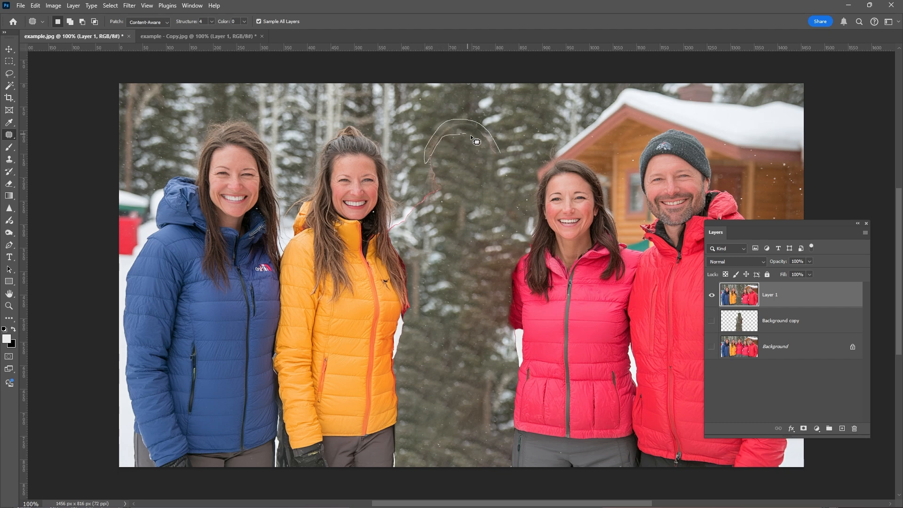
pyautogui.moveTo(470, 134); pyautogui.dragTo(499, 153)
pyautogui.moveTo(462, 131); pyautogui.dragTo(487, 166)
pyautogui.click(498, 112)
pyautogui.moveTo(433, 150); pyautogui.dragTo(438, 161)
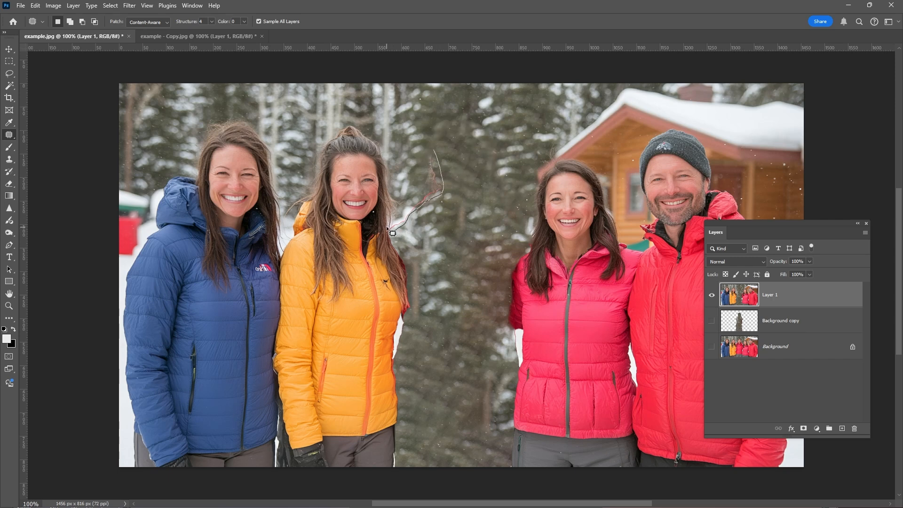
pyautogui.moveTo(427, 187)
pyautogui.mouseDown()
pyautogui.moveTo(432, 151)
pyautogui.moveTo(459, 165)
pyautogui.moveTo(495, 156)
pyautogui.mouseUp()
pyautogui.click(444, 121)
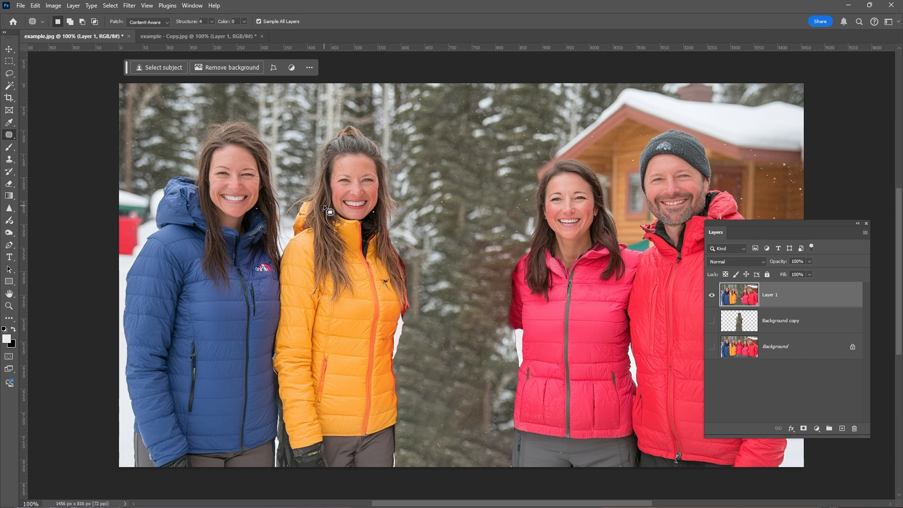
pyautogui.click(10, 73)
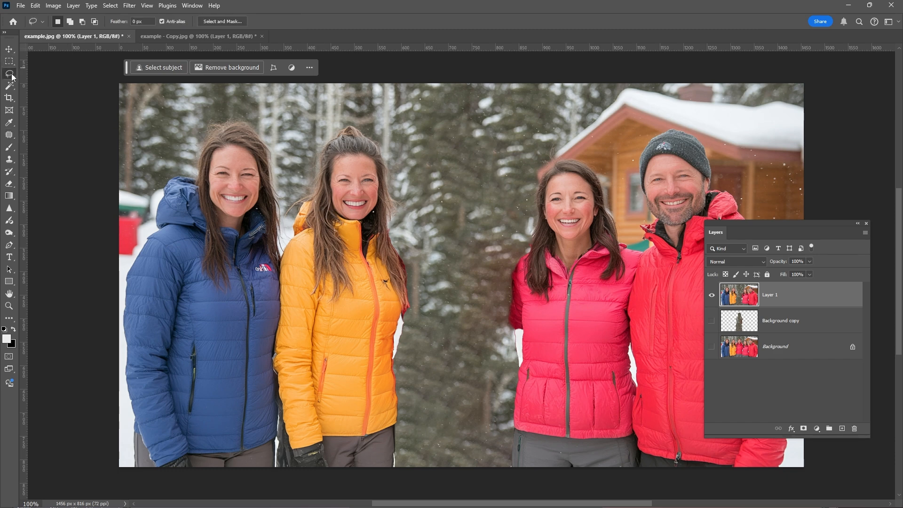
pyautogui.moveTo(379, 77)
pyautogui.mouseDown()
pyautogui.moveTo(431, 126)
pyautogui.moveTo(463, 384)
pyautogui.moveTo(43, 485)
pyautogui.moveTo(56, 65)
pyautogui.mouseUp()
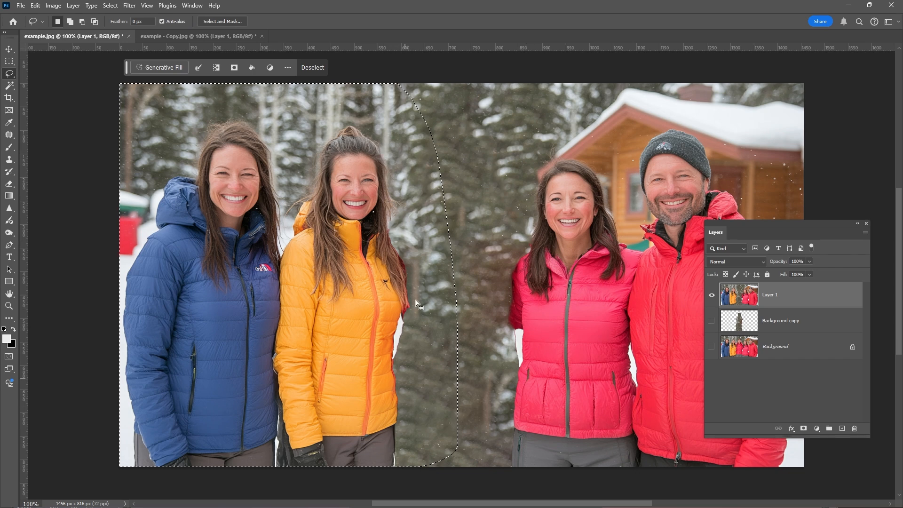
pyautogui.click(460, 133)
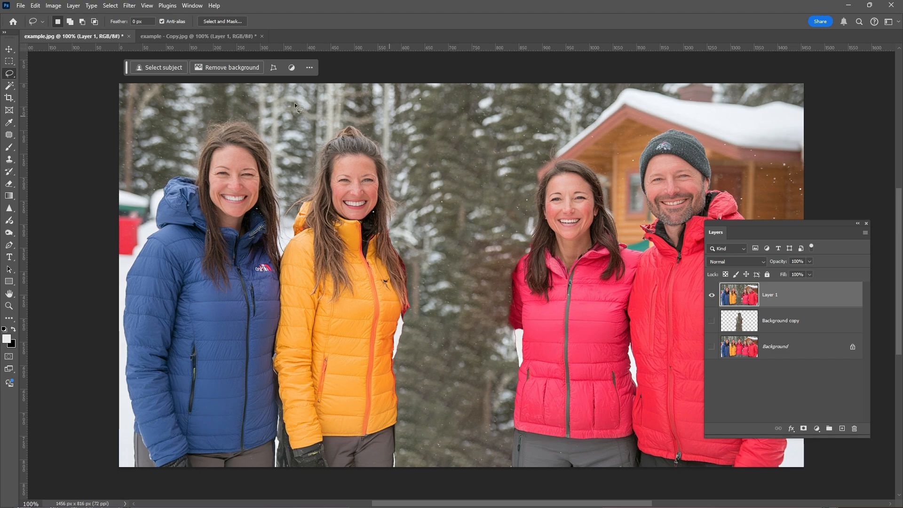
# Step: Open Select and Mask, select the woman in the yellow jacket with the Object Selection tool, and invert the selection
pyautogui.click(111, 6)
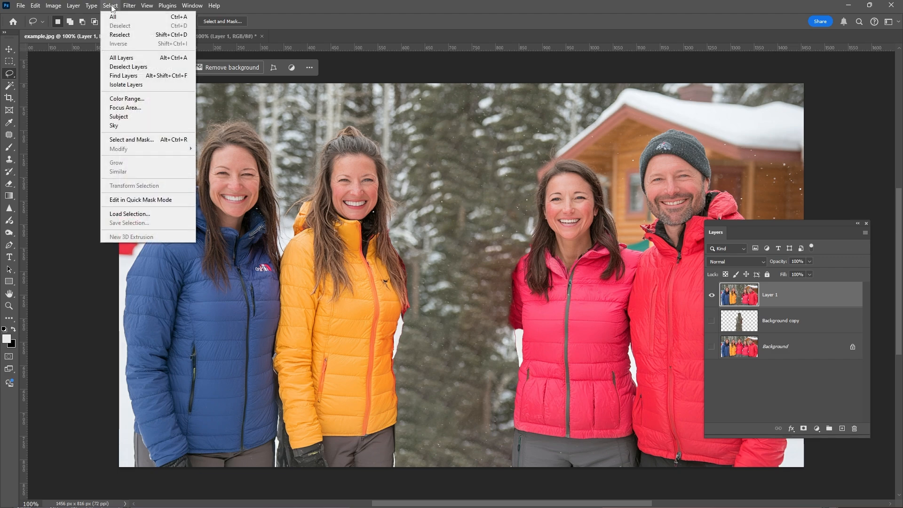
pyautogui.click(140, 140)
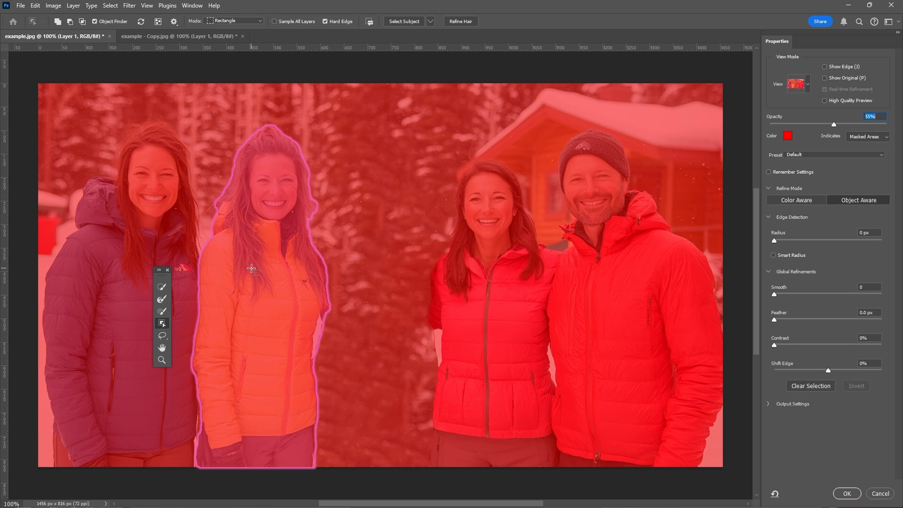
pyautogui.click(251, 268)
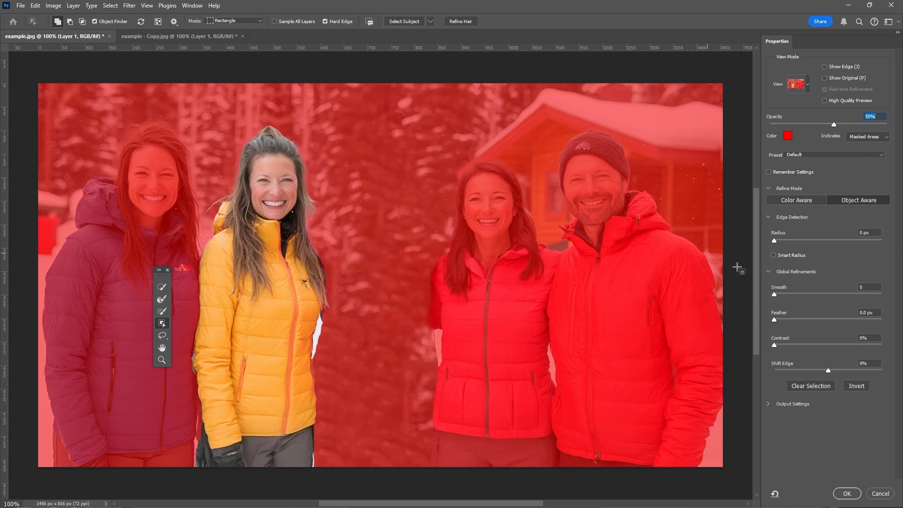
pyautogui.click(861, 388)
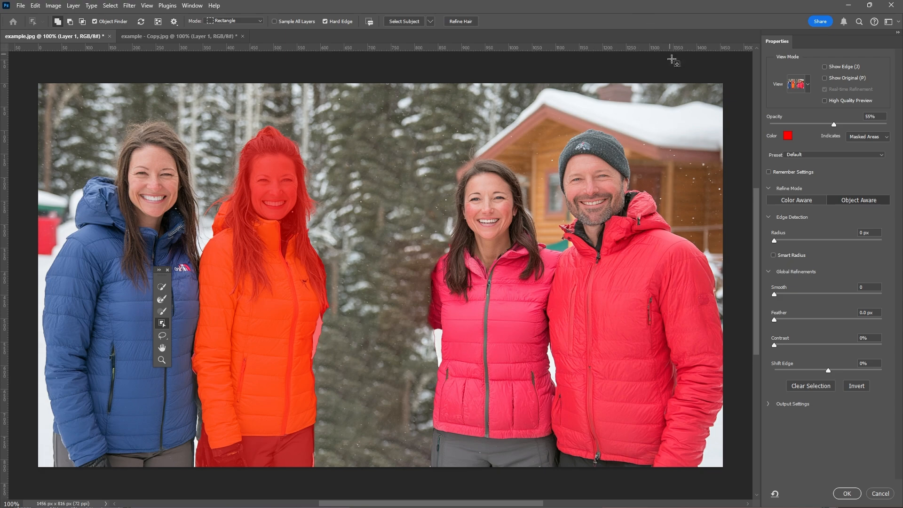
# Step: Apply the inverted selection and erase the filled background strip beside the woman in the yellow jacket
pyautogui.click(847, 494)
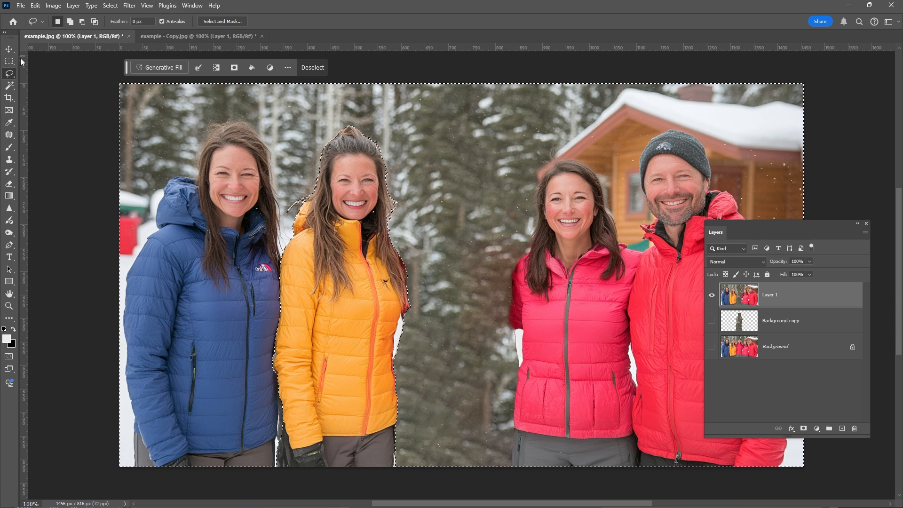
pyautogui.click(9, 184)
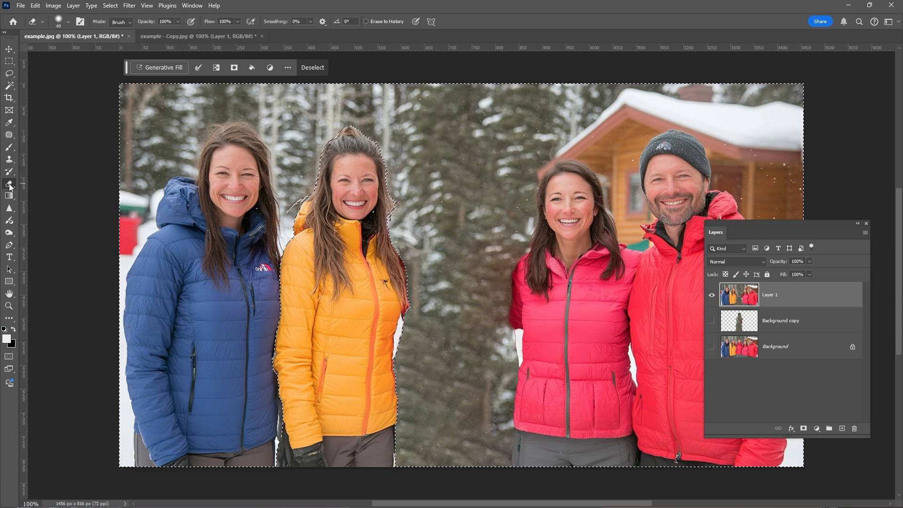
pyautogui.moveTo(359, 89)
pyautogui.mouseDown()
pyautogui.moveTo(402, 207)
pyautogui.moveTo(404, 243)
pyautogui.moveTo(395, 208)
pyautogui.moveTo(395, 260)
pyautogui.moveTo(410, 341)
pyautogui.moveTo(404, 305)
pyautogui.moveTo(392, 375)
pyautogui.moveTo(399, 467)
pyautogui.moveTo(410, 233)
pyautogui.moveTo(377, 137)
pyautogui.moveTo(371, 82)
pyautogui.moveTo(372, 120)
pyautogui.moveTo(411, 233)
pyautogui.moveTo(417, 390)
pyautogui.moveTo(402, 470)
pyautogui.moveTo(418, 262)
pyautogui.moveTo(394, 177)
pyautogui.moveTo(383, 76)
pyautogui.mouseUp()
pyautogui.hotkey('ctrl', 'd')
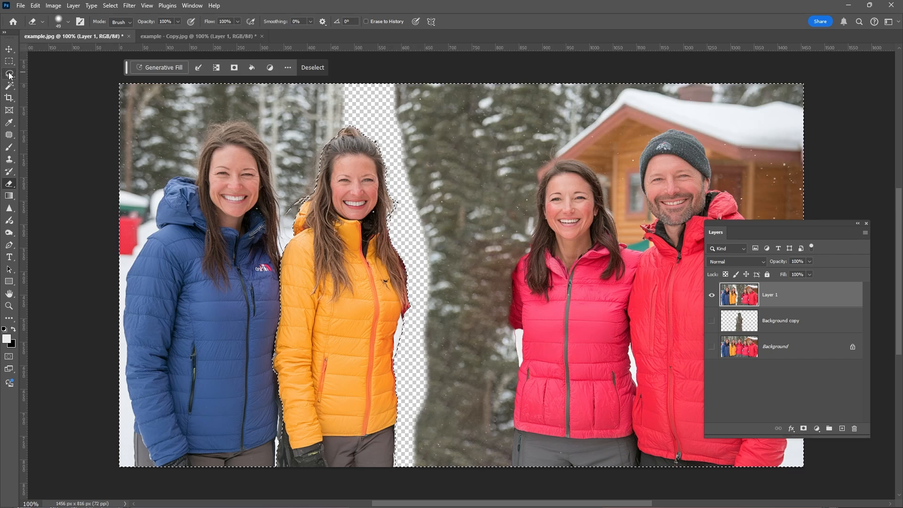
# Step: Lasso the left part of the photo up to the erased strip and move it right
pyautogui.click(9, 73)
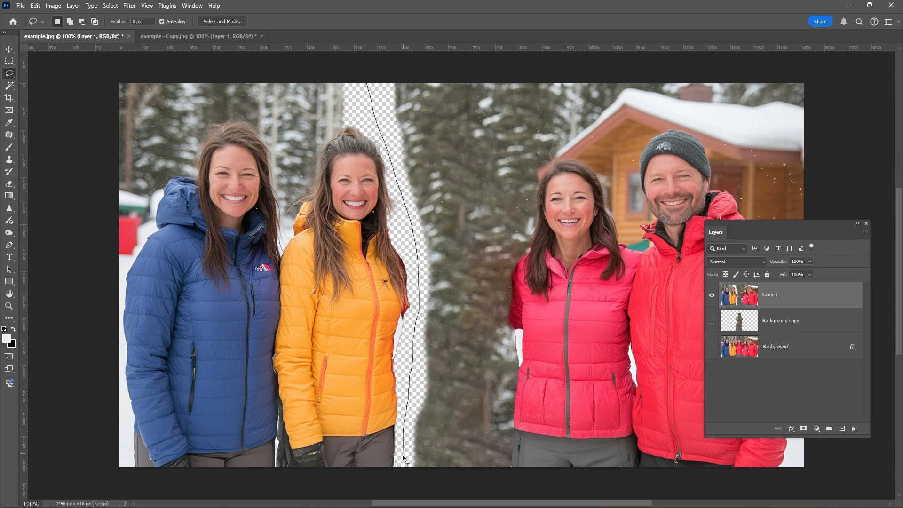
pyautogui.moveTo(404, 459)
pyautogui.mouseDown()
pyautogui.moveTo(399, 487)
pyautogui.moveTo(67, 473)
pyautogui.moveTo(6, 25)
pyautogui.moveTo(135, 3)
pyautogui.moveTo(367, 7)
pyautogui.mouseUp()
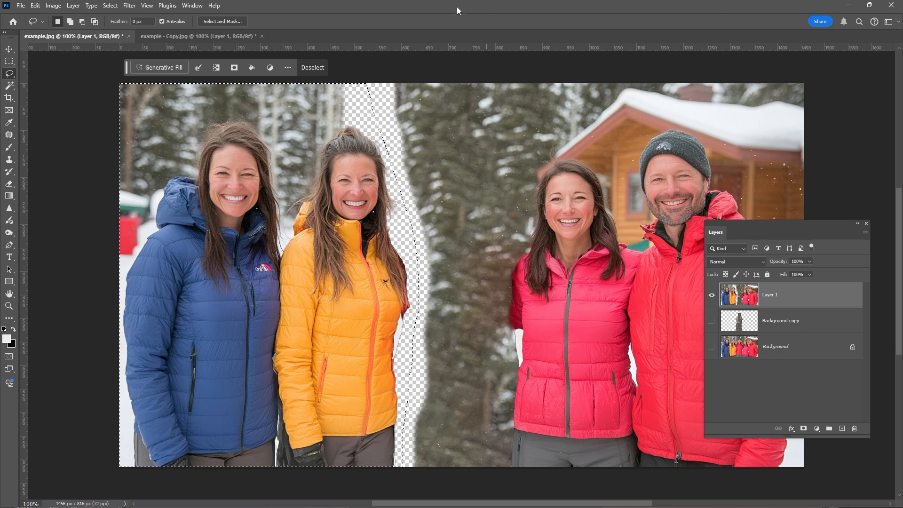
pyautogui.click(9, 49)
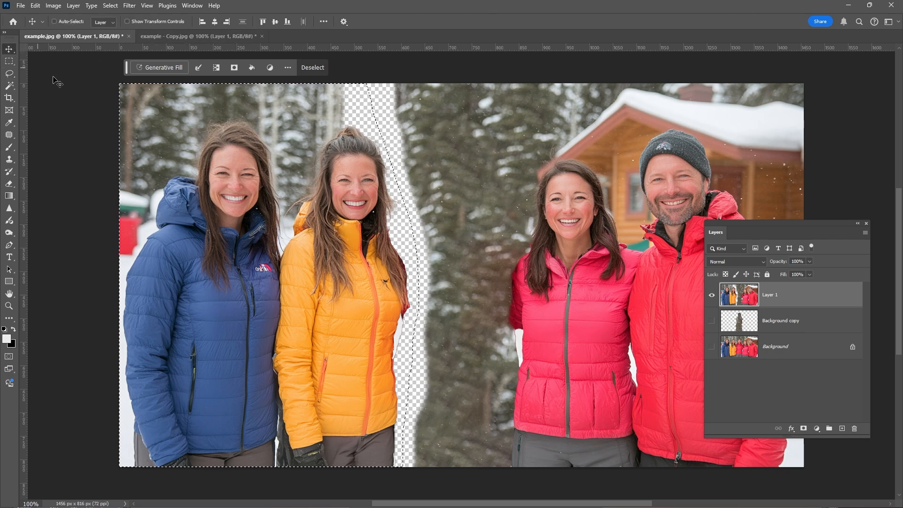
pyautogui.moveTo(254, 176); pyautogui.dragTo(264, 176)
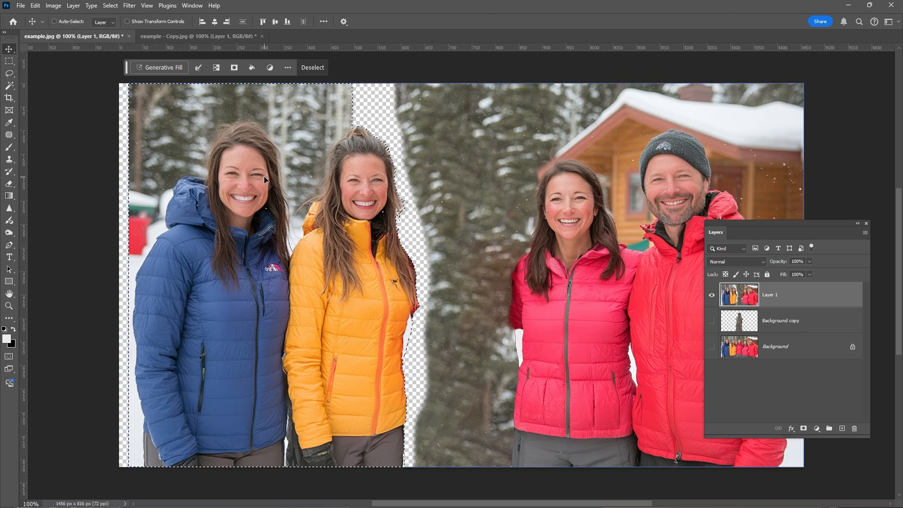
# Step: Nudge the selected left section back and forth to line it up with the pink-jacket woman
pyautogui.hotkey('shift', 'Right')
pyautogui.hotkey('shift', 'Right')
pyautogui.hotkey('shift', 'Right')
pyautogui.hotkey('shift', 'Right')
pyautogui.hotkey('shift', 'Right')
pyautogui.hotkey('shift', 'Right')
pyautogui.hotkey('shift', 'Right')
pyautogui.hotkey('shift', 'Right')
pyautogui.hotkey('shift', 'Right')
pyautogui.hotkey('shift', 'Right')
pyautogui.hotkey('shift', 'Right')
pyautogui.hotkey('shift', 'Right')
pyautogui.hotkey('shift', 'Right')
pyautogui.hotkey('shift', 'Right')
pyautogui.hotkey('shift', 'Right')
pyautogui.hotkey('shift', 'Right')
pyautogui.hotkey('shift', 'Right')
pyautogui.hotkey('shift', 'Right')
pyautogui.hotkey('shift', 'Right')
pyautogui.hotkey('shift', 'Right')
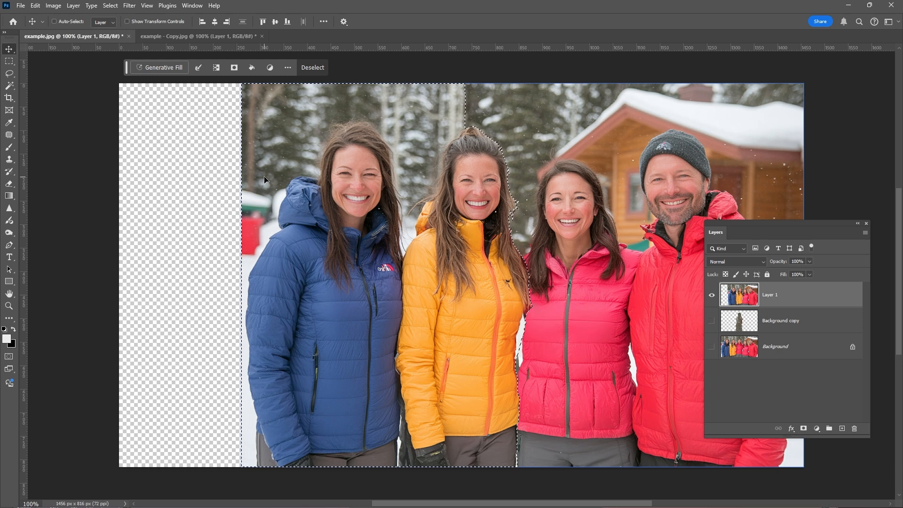
pyautogui.hotkey('shift', 'Left')
pyautogui.hotkey('shift', 'Right')
pyautogui.hotkey('ctrl', 'y')
pyautogui.hotkey('shift', 'Right')
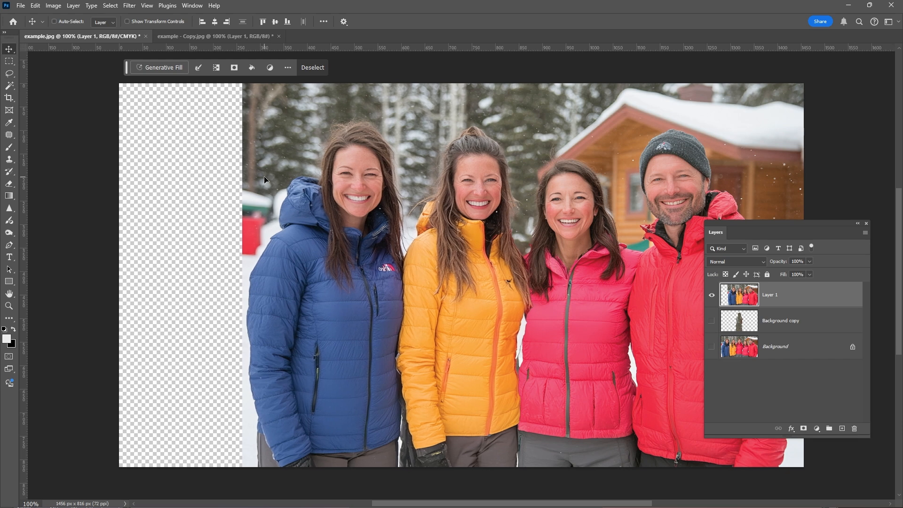
pyautogui.press('Right')
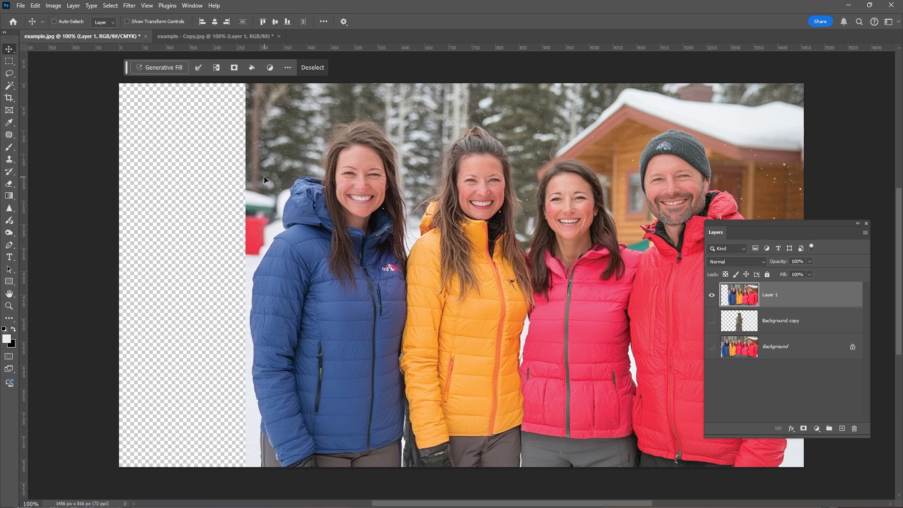
pyautogui.press('Right')
pyautogui.press('Left')
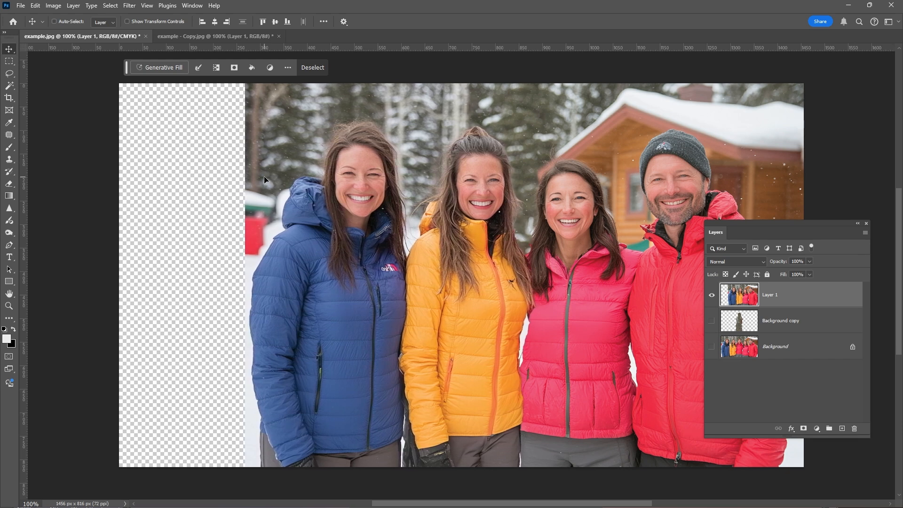
pyautogui.hotkey('shift', 'Left')
pyautogui.hotkey('shift', 'Left')
pyautogui.press('Left')
pyautogui.press('Left')
pyautogui.press('Left')
pyautogui.hotkey('shift', 'Left')
pyautogui.hotkey('shift', 'Left')
pyautogui.hotkey('shift', 'Left')
pyautogui.hotkey('shift', 'Left')
pyautogui.hotkey('shift', 'Left')
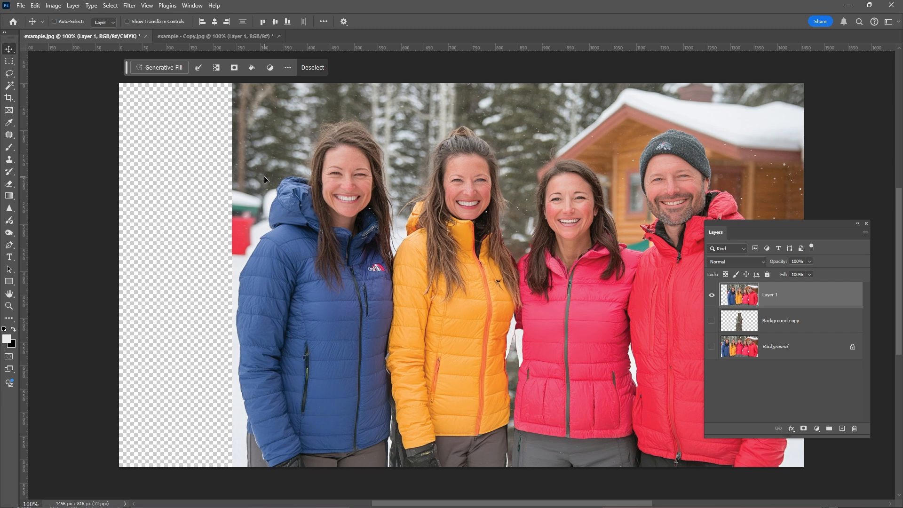
pyautogui.hotkey('shift', 'Left')
pyautogui.press('Left')
pyautogui.press('Left')
pyautogui.press('Left')
pyautogui.press('Left')
pyautogui.press('Left')
pyautogui.press('Left')
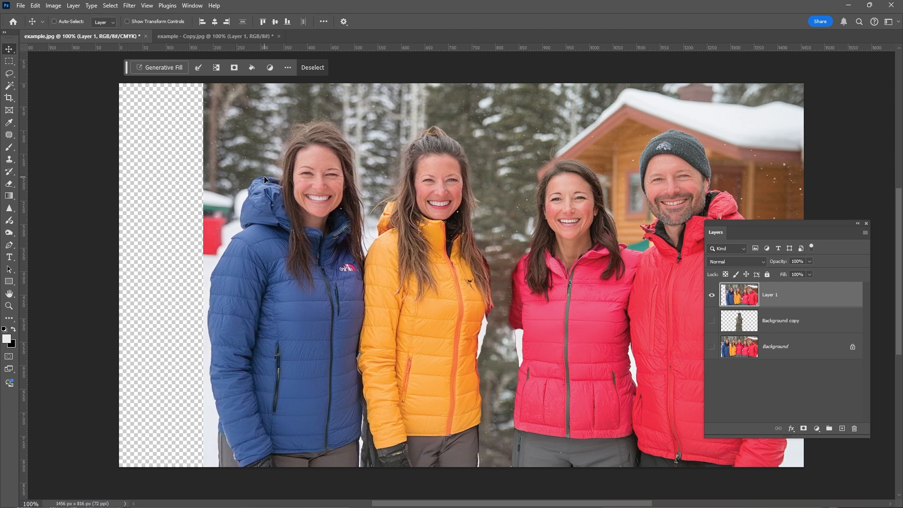
pyautogui.hotkey('shift', 'Right')
pyautogui.hotkey('shift', 'Right')
pyautogui.hotkey('shift', 'Right')
pyautogui.press('Right')
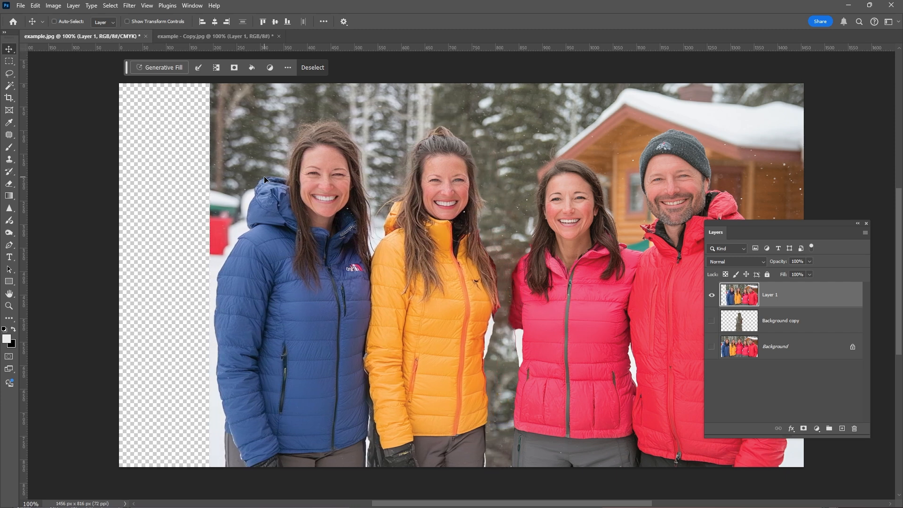
pyautogui.hotkey('shift', 'Left')
pyautogui.press('Left')
pyautogui.press('Left')
pyautogui.press('Left')
pyautogui.press('Left')
pyautogui.press('Left')
pyautogui.press('Left')
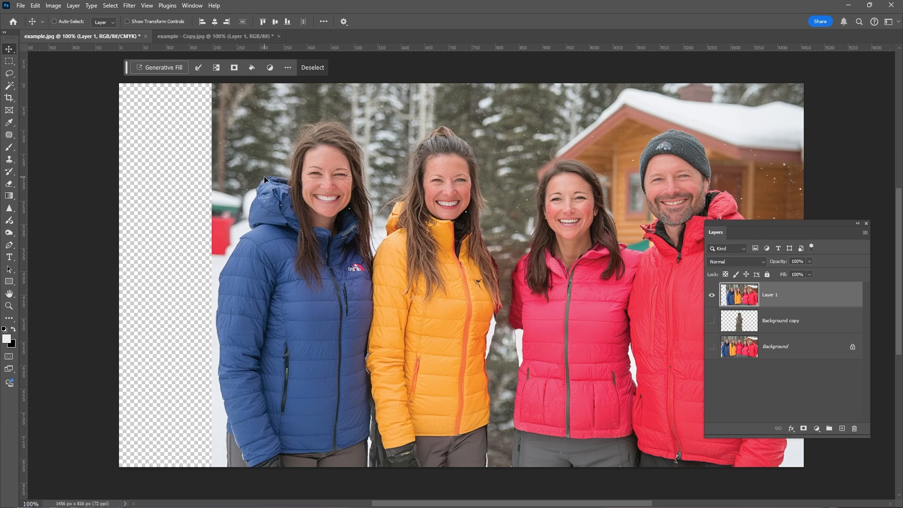
pyautogui.hotkey('shift', 'Left')
pyautogui.hotkey('shift', 'Left')
pyautogui.hotkey('shift', 'Left')
pyautogui.hotkey('shift', 'Left')
pyautogui.hotkey('shift', 'Left')
pyautogui.hotkey('shift', 'Left')
pyautogui.hotkey('shift', 'Left')
pyautogui.hotkey('shift', 'Left')
pyautogui.hotkey('shift', 'Left')
pyautogui.hotkey('shift', 'Left')
pyautogui.hotkey('shift', 'Left')
pyautogui.hotkey('shift', 'Left')
pyautogui.hotkey('shift', 'Left')
pyautogui.press('Left')
pyautogui.press('Left')
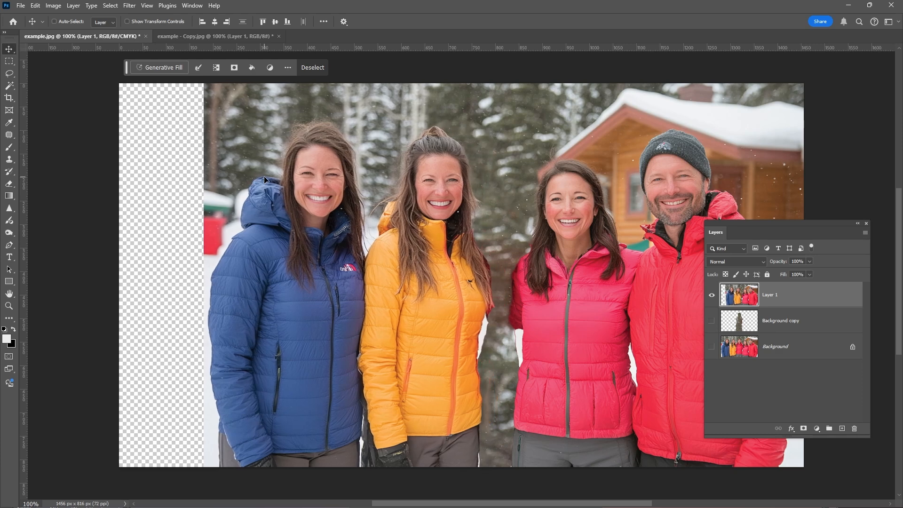
pyautogui.hotkey('shift', 'Left')
pyautogui.hotkey('shift', 'Left')
pyautogui.hotkey('shift', 'Left')
pyautogui.hotkey('shift', 'Left')
pyautogui.hotkey('shift', 'Left')
pyautogui.hotkey('shift', 'Left')
pyautogui.hotkey('shift', 'Left')
pyautogui.hotkey('shift', 'Left')
pyautogui.hotkey('shift', 'Left')
pyautogui.hotkey('shift', 'Left')
pyautogui.hotkey('shift', 'Left')
pyautogui.hotkey('shift', 'Left')
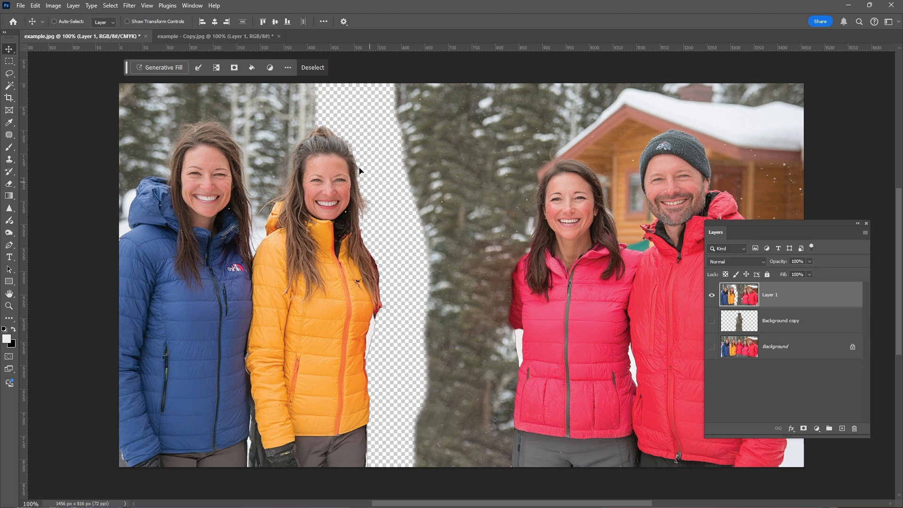
# Step: Zoom in on the yellow jacket's edge and lasso the white fringe beside it
pyautogui.click(9, 73)
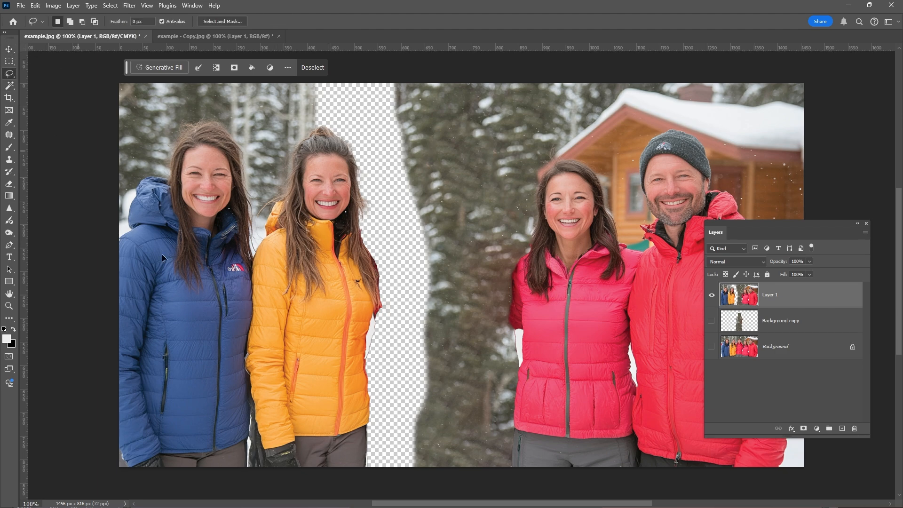
pyautogui.click(9, 306)
pyautogui.click(362, 460)
pyautogui.click(370, 449)
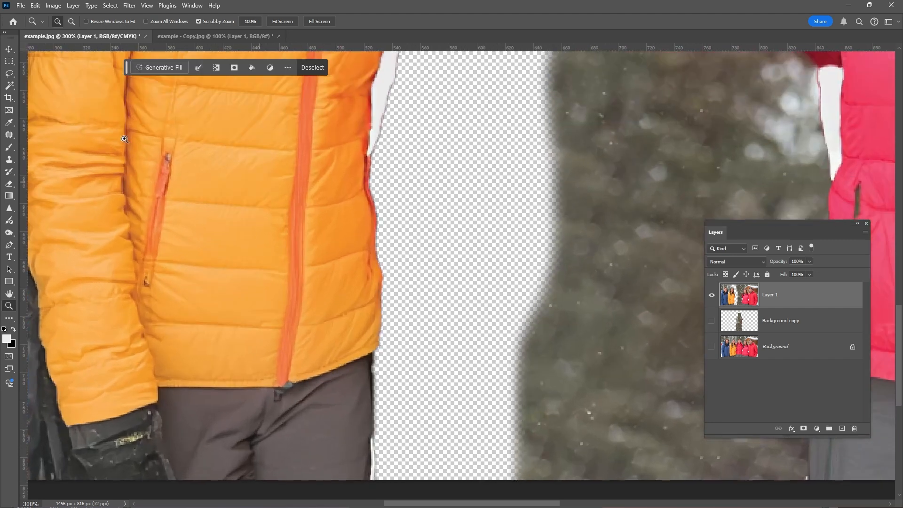
pyautogui.click(9, 73)
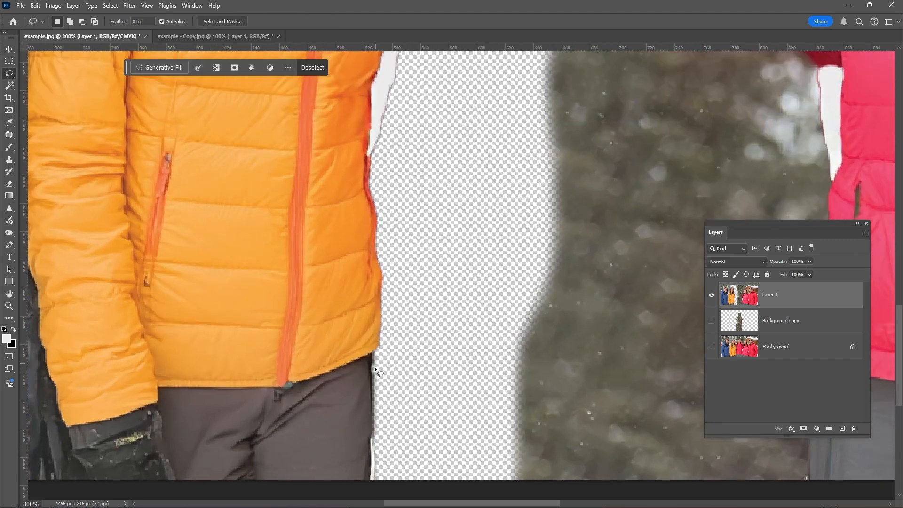
pyautogui.scroll(-3, 380, 376)
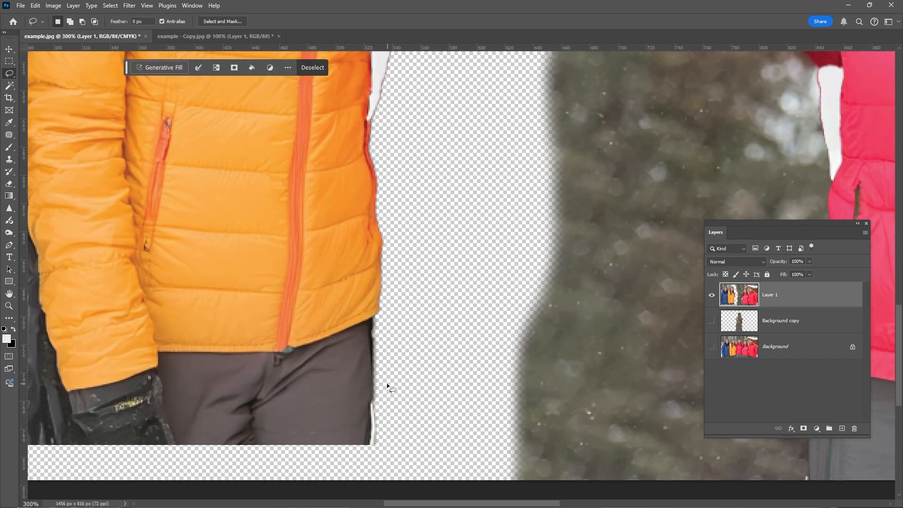
pyautogui.scroll(1, 383, 400)
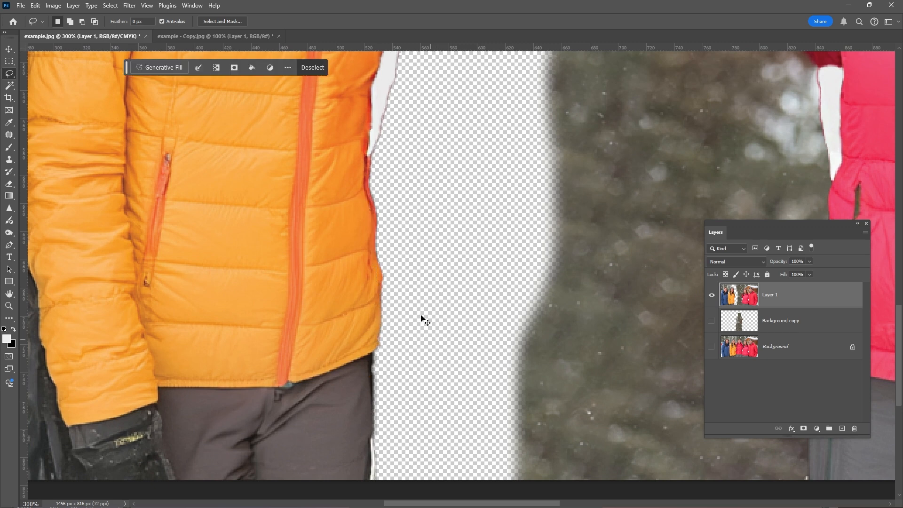
pyautogui.hotkey('ctrl', 'd')
pyautogui.moveTo(382, 432)
pyautogui.mouseDown()
pyautogui.moveTo(375, 495)
pyautogui.moveTo(388, 496)
pyautogui.mouseUp()
pyautogui.scroll(4, 413, 202)
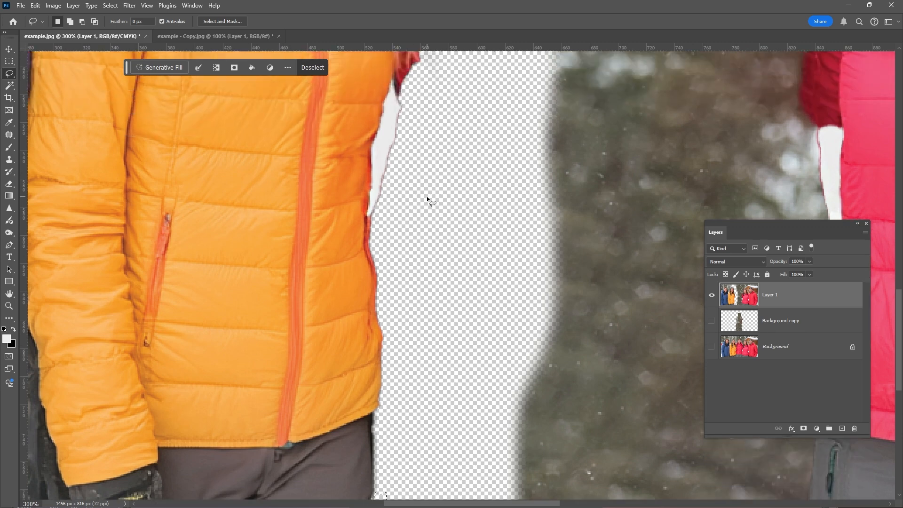
pyautogui.moveTo(391, 116); pyautogui.dragTo(394, 131)
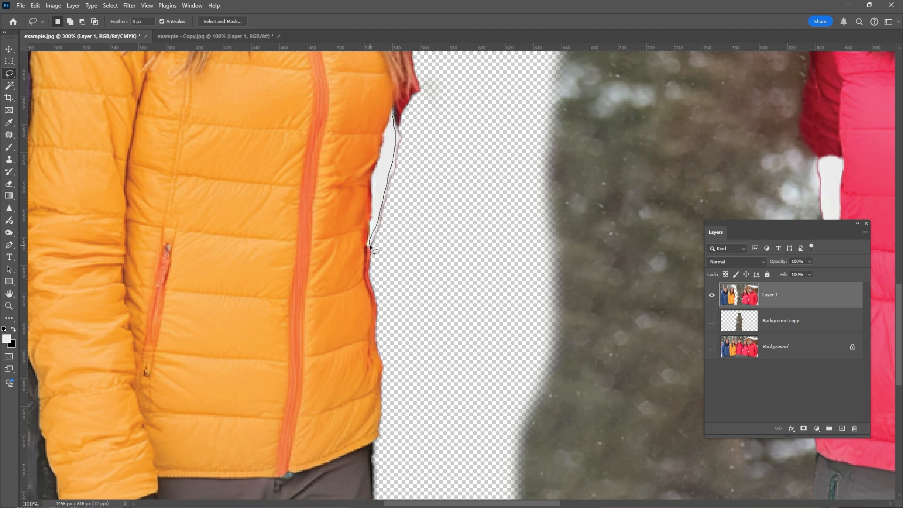
pyautogui.moveTo(394, 120); pyautogui.dragTo(390, 113)
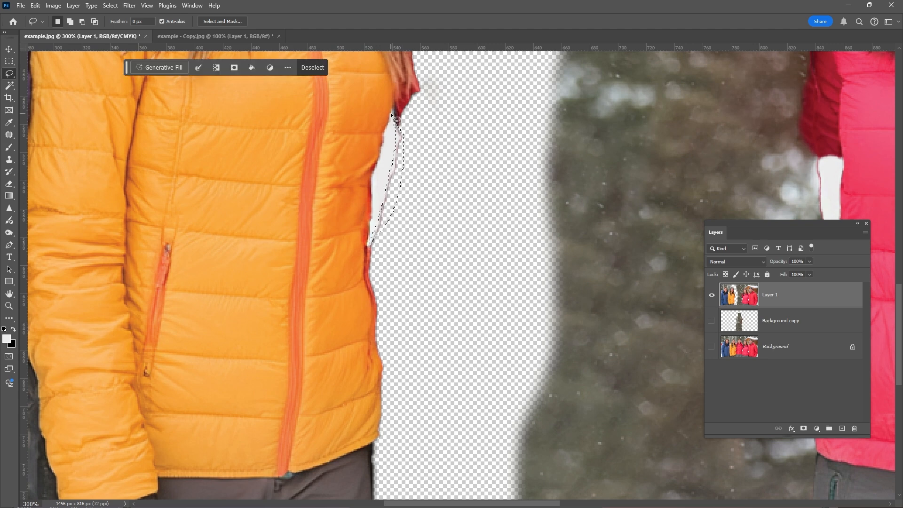
pyautogui.click(491, 153)
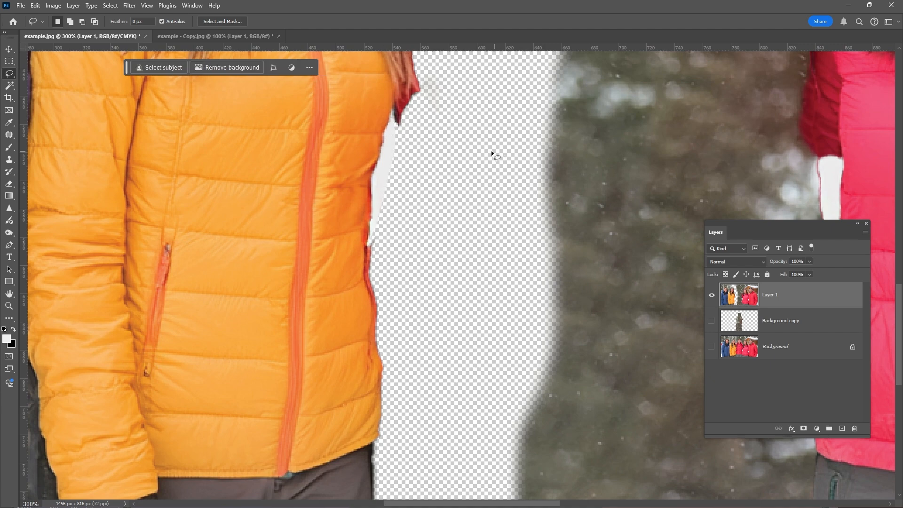
# Step: Lasso the left side of the photo along the erased strip and nudge it right against the pink-jacket woman, then deselect
pyautogui.doubleClick(9, 306)
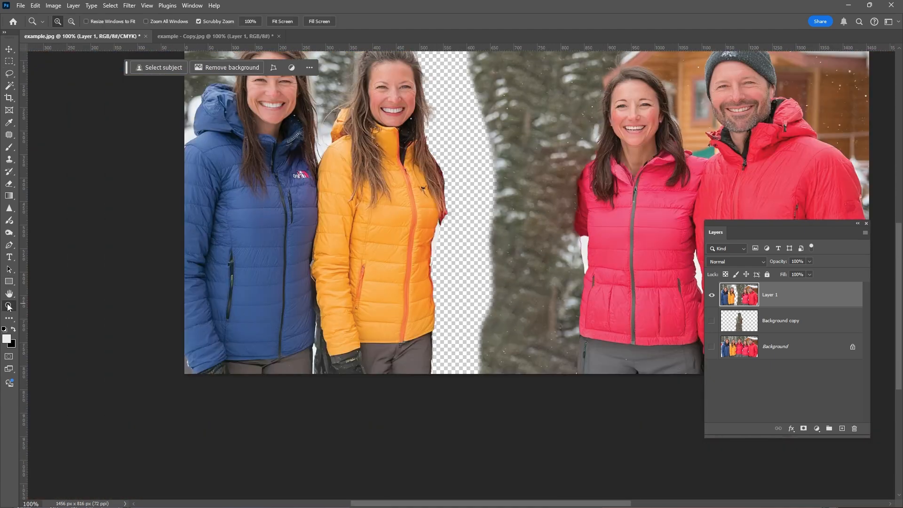
pyautogui.scroll(1, 357, 244)
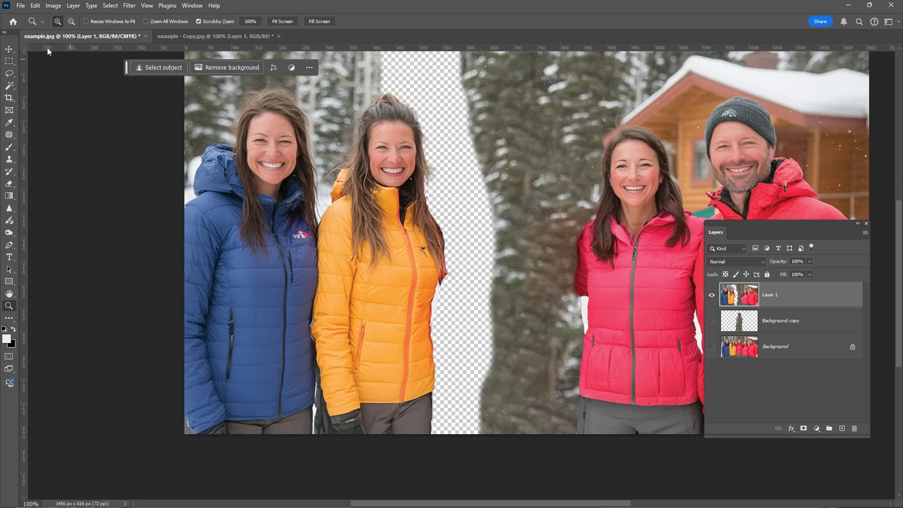
pyautogui.click(8, 50)
pyautogui.click(10, 74)
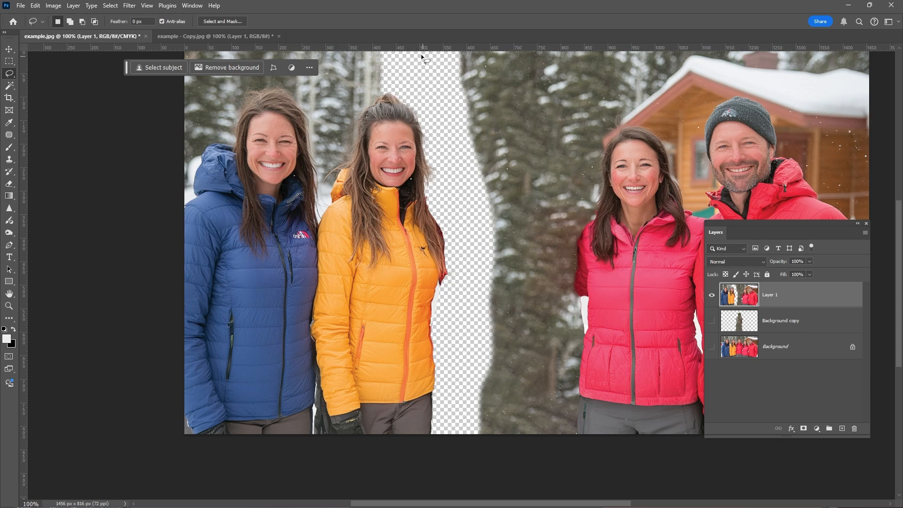
pyautogui.moveTo(421, 54); pyautogui.dragTo(441, 202)
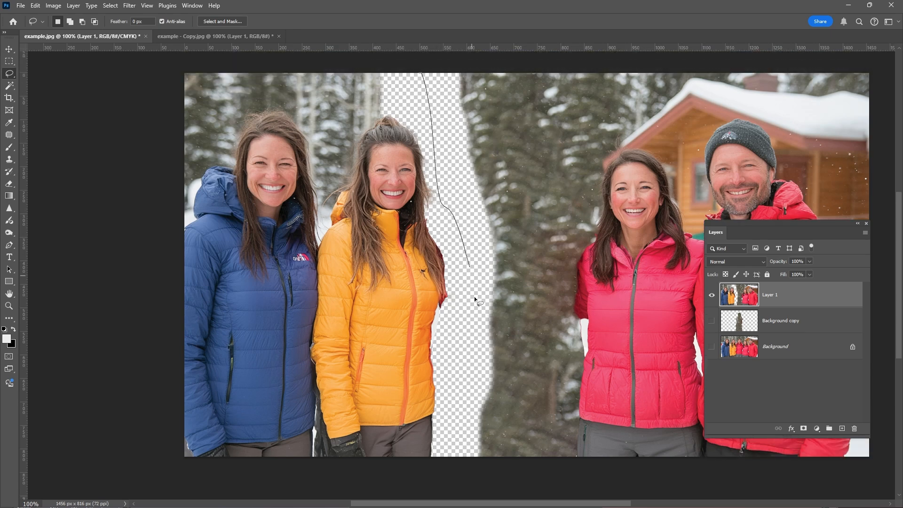
pyautogui.moveTo(452, 476)
pyautogui.mouseDown()
pyautogui.moveTo(37, 441)
pyautogui.moveTo(237, 5)
pyautogui.moveTo(416, 6)
pyautogui.mouseUp()
pyautogui.click(10, 49)
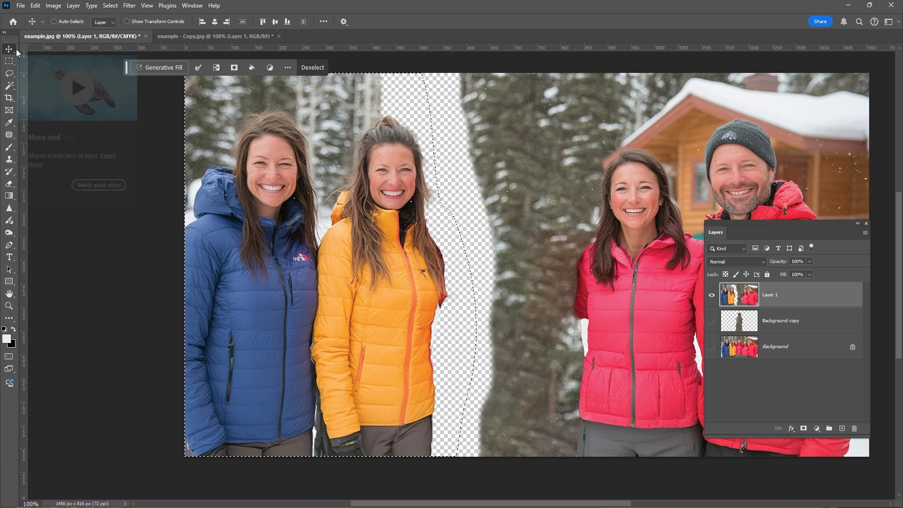
pyautogui.hotkey('shift', 'Right')
pyautogui.hotkey('shift', 'Right')
pyautogui.hotkey('shift', 'Right')
pyautogui.hotkey('shift', 'Right')
pyautogui.hotkey('shift', 'Right')
pyautogui.hotkey('shift', 'Right')
pyautogui.hotkey('shift', 'Right')
pyautogui.hotkey('shift', 'Right')
pyautogui.hotkey('shift', 'Right')
pyautogui.hotkey('shift', 'Right')
pyautogui.hotkey('shift', 'Right')
pyautogui.hotkey('shift', 'Right')
pyautogui.hotkey('shift', 'Right')
pyautogui.hotkey('shift', 'Right')
pyautogui.hotkey('shift', 'Right')
pyautogui.hotkey('shift', 'Right')
pyautogui.hotkey('shift', 'Right')
pyautogui.hotkey('shift', 'Right')
pyautogui.hotkey('shift', 'Right')
pyautogui.hotkey('shift', 'Right')
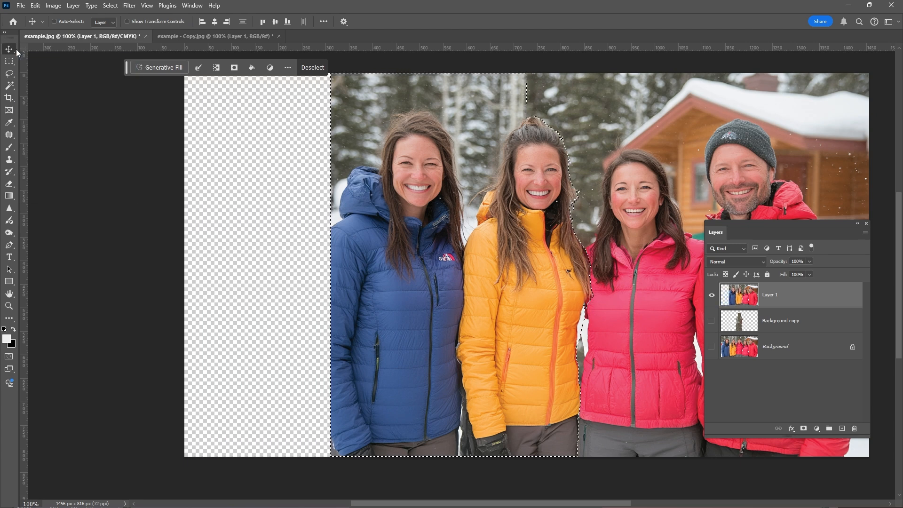
pyautogui.hotkey('shift', 'Right')
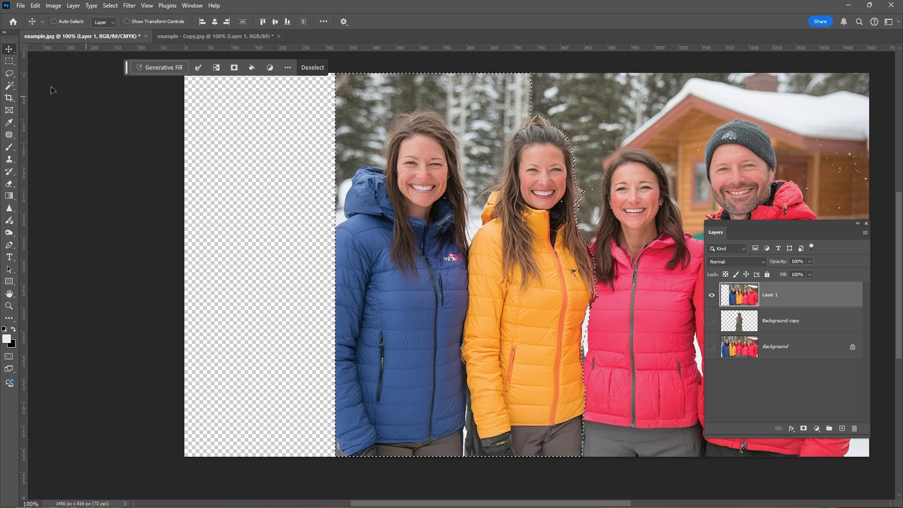
pyautogui.click(8, 74)
pyautogui.click(283, 164)
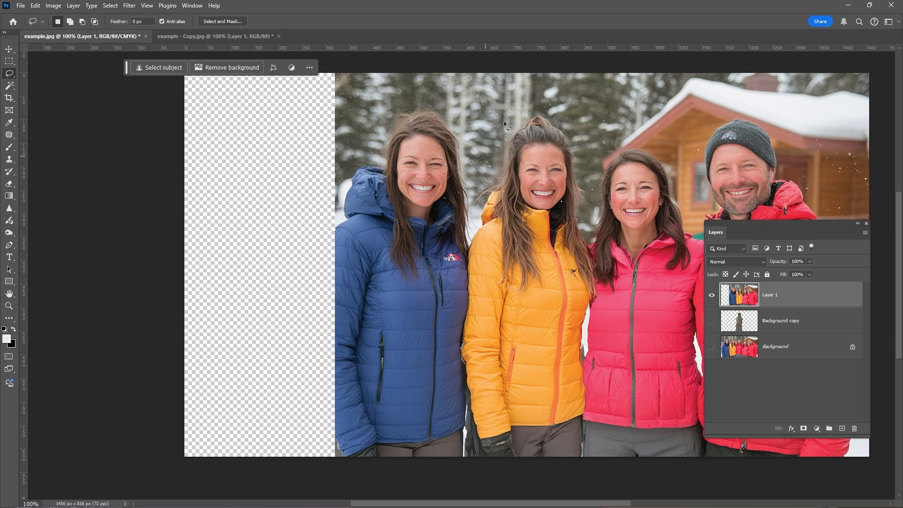
pyautogui.moveTo(609, 162); pyautogui.dragTo(432, 158)
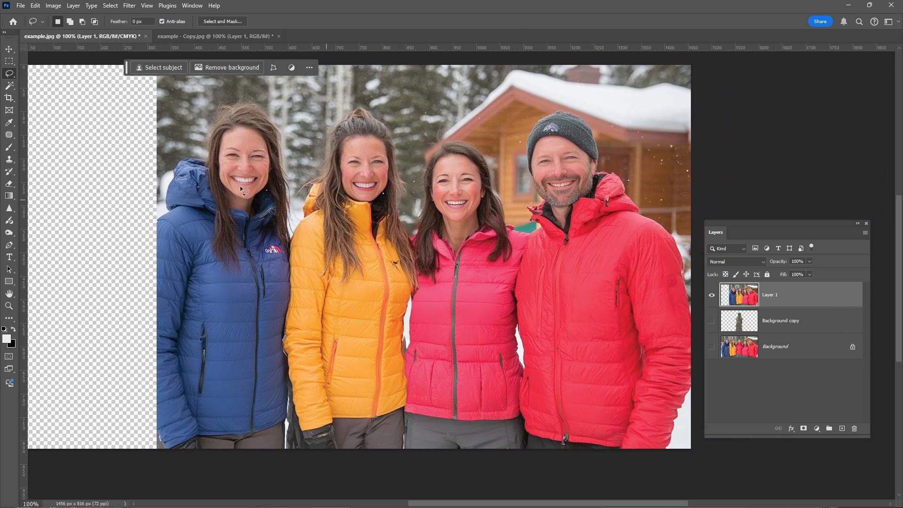
# Step: Crop away the empty transparent strip along the photo's left edge
pyautogui.click(9, 97)
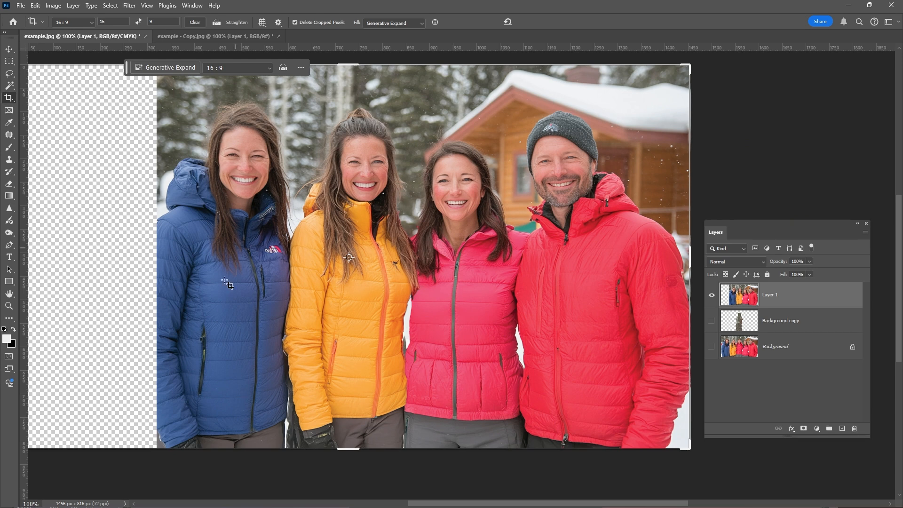
pyautogui.moveTo(190, 473); pyautogui.dragTo(225, 477)
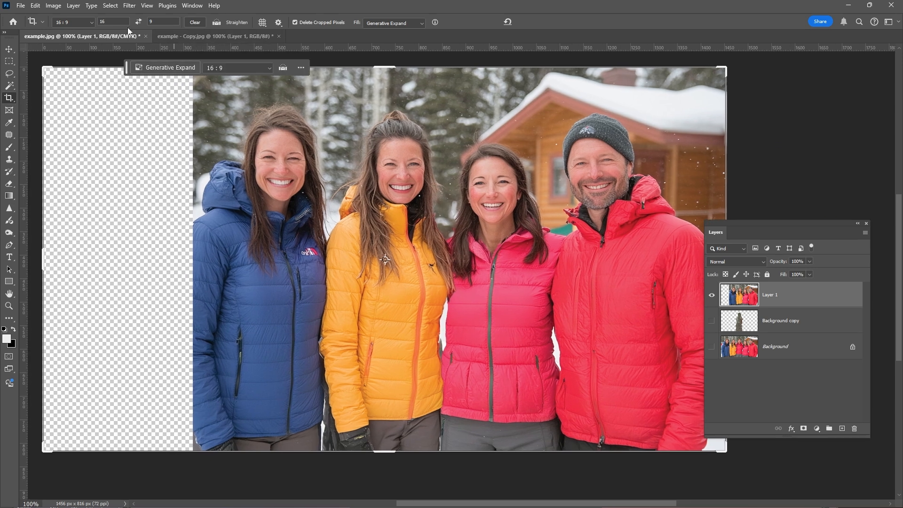
pyautogui.click(195, 24)
pyautogui.moveTo(43, 262); pyautogui.dragTo(122, 256)
pyautogui.press('Return')
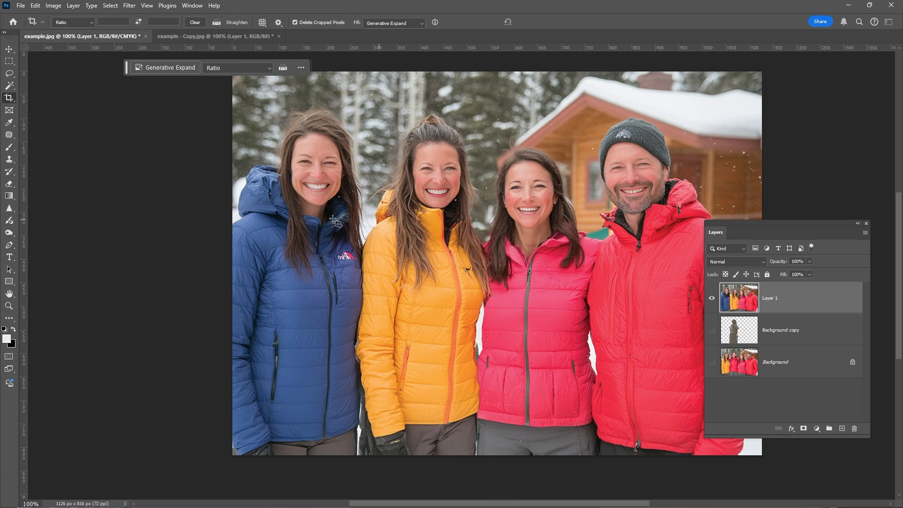
# Step: Zoom in on the gap between the yellow and pink jackets, lasso the white sliver there, and fill it with Generative Fill
pyautogui.click(10, 306)
pyautogui.click(485, 343)
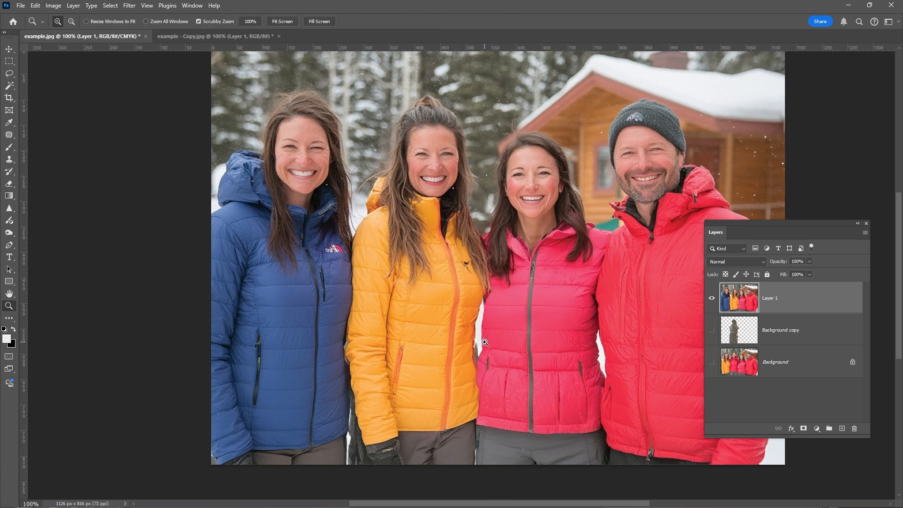
pyautogui.click(11, 74)
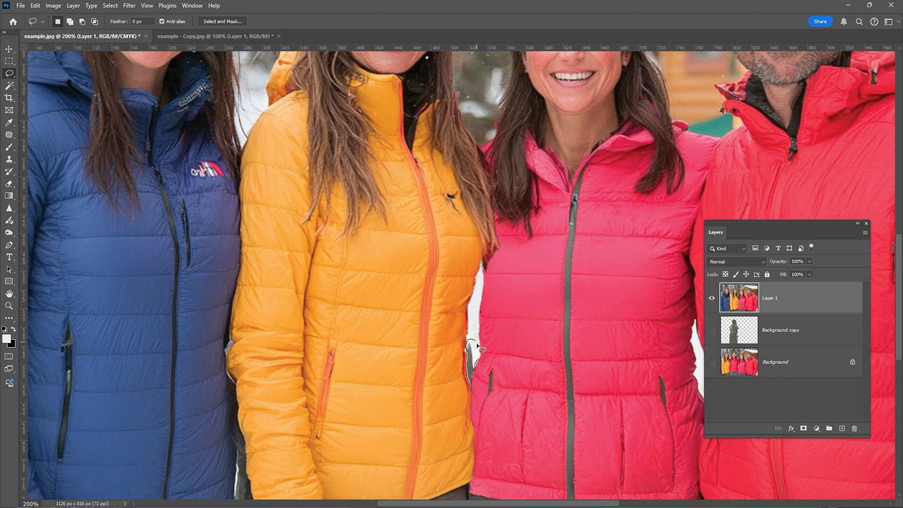
pyautogui.moveTo(477, 346); pyautogui.dragTo(476, 367)
pyautogui.hotkey('ctrl', 'd')
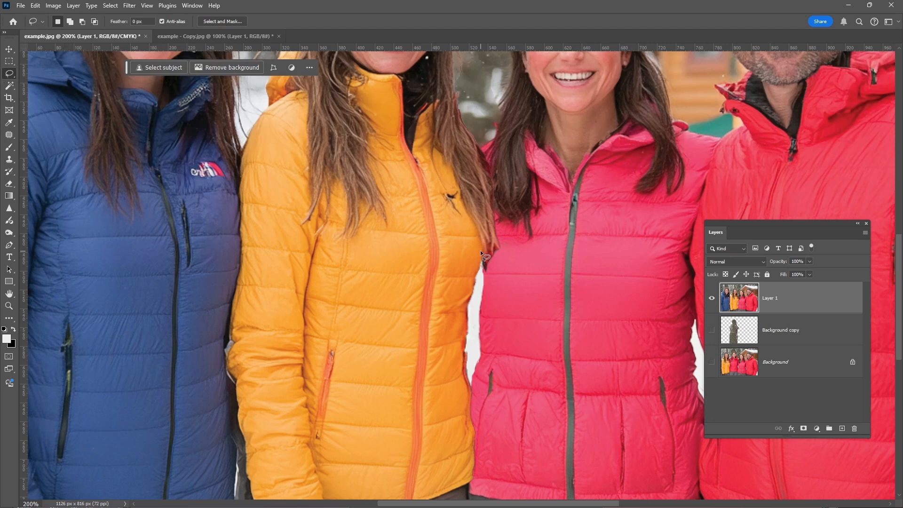
pyautogui.moveTo(485, 249); pyautogui.dragTo(488, 261)
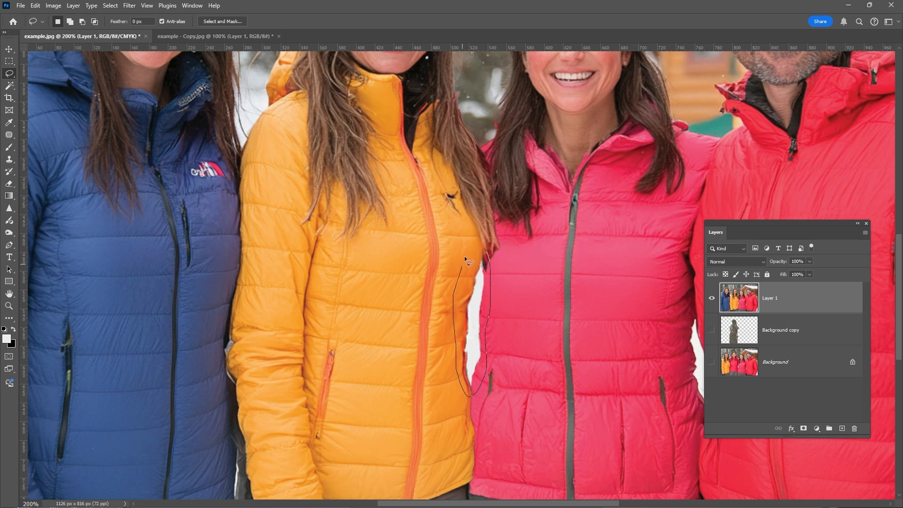
pyautogui.moveTo(478, 244); pyautogui.dragTo(480, 245)
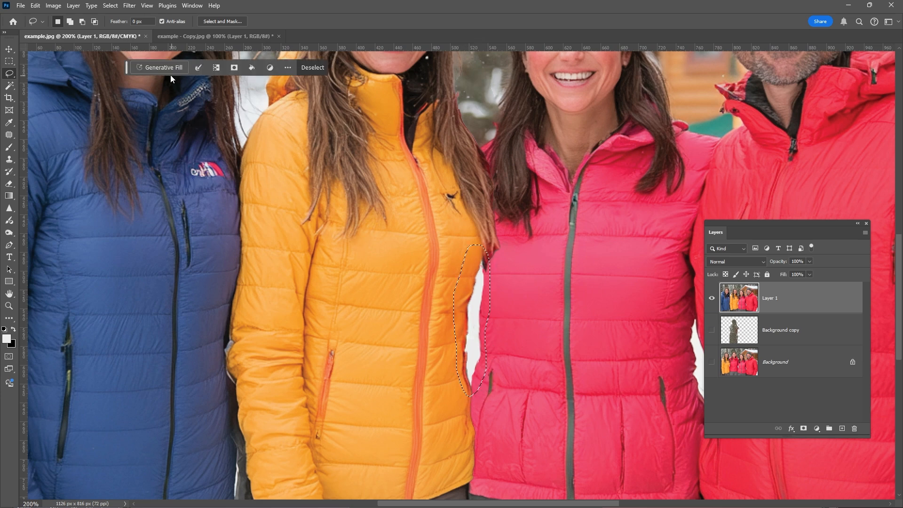
pyautogui.click(158, 67)
pyautogui.click(331, 67)
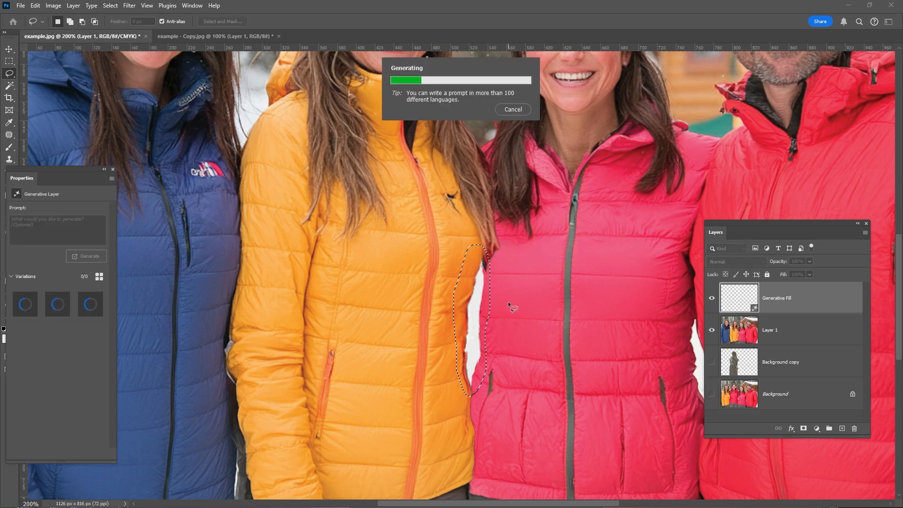
# Step: Compare the three generative fill variations at full view and keep the second one
pyautogui.moveTo(70, 163); pyautogui.dragTo(292, 189)
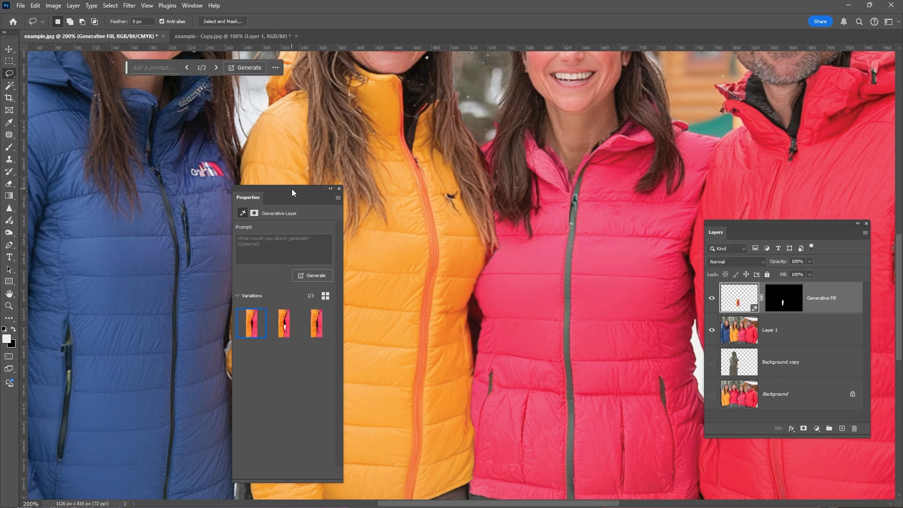
pyautogui.click(282, 329)
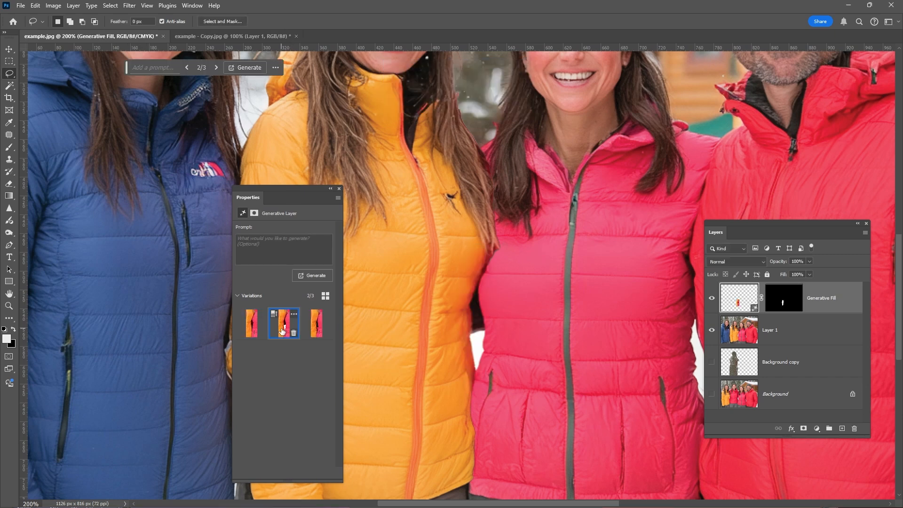
pyautogui.click(318, 325)
pyautogui.click(284, 325)
pyautogui.doubleClick(9, 306)
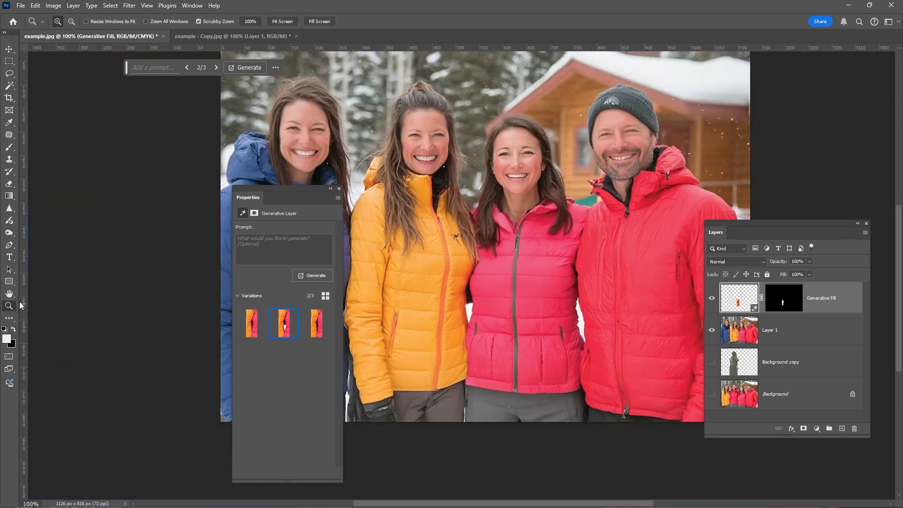
pyautogui.click(249, 326)
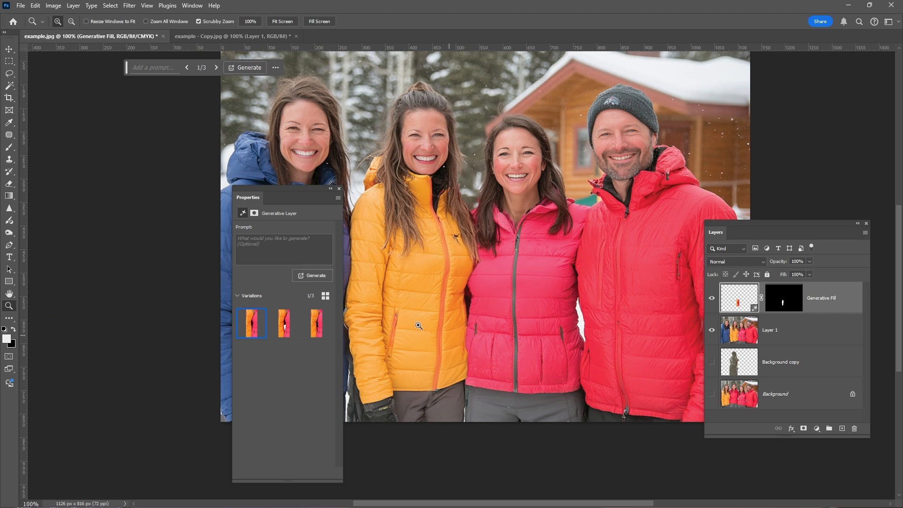
pyautogui.click(312, 325)
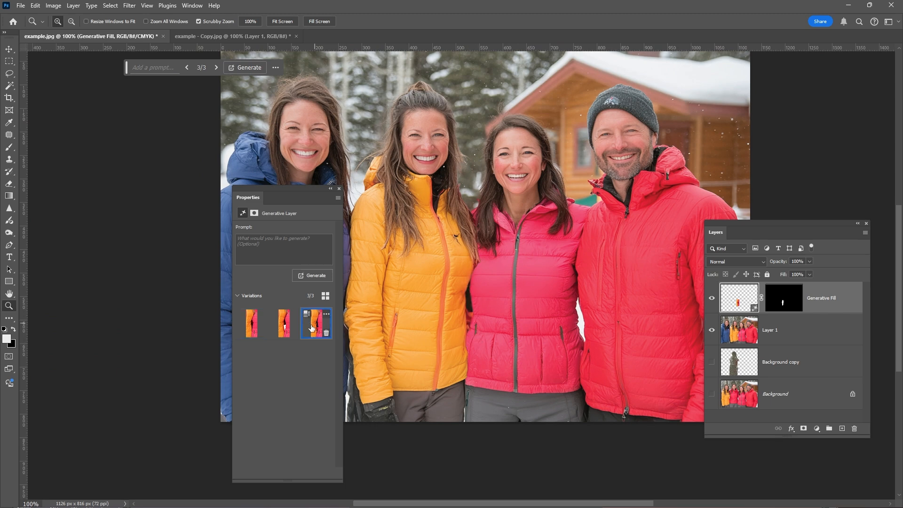
pyautogui.click(275, 327)
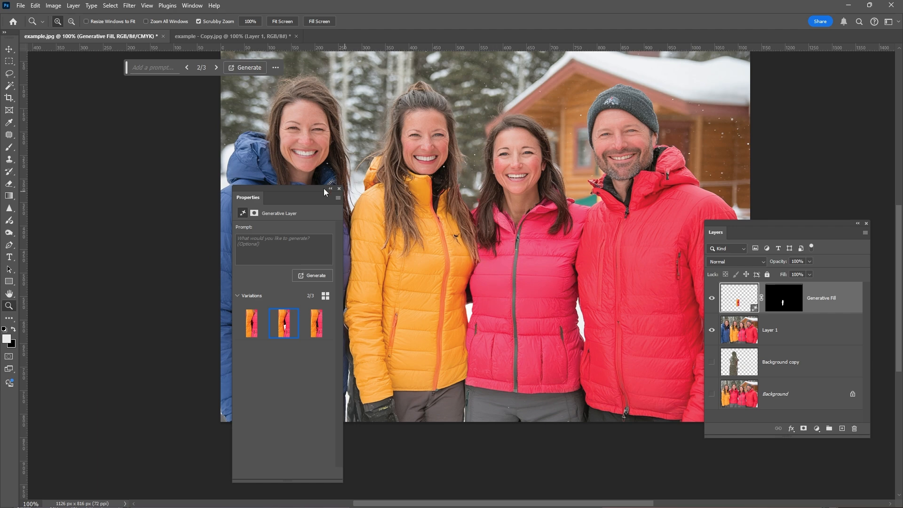
pyautogui.moveTo(299, 188); pyautogui.dragTo(119, 194)
pyautogui.moveTo(119, 194); pyautogui.dragTo(101, 194)
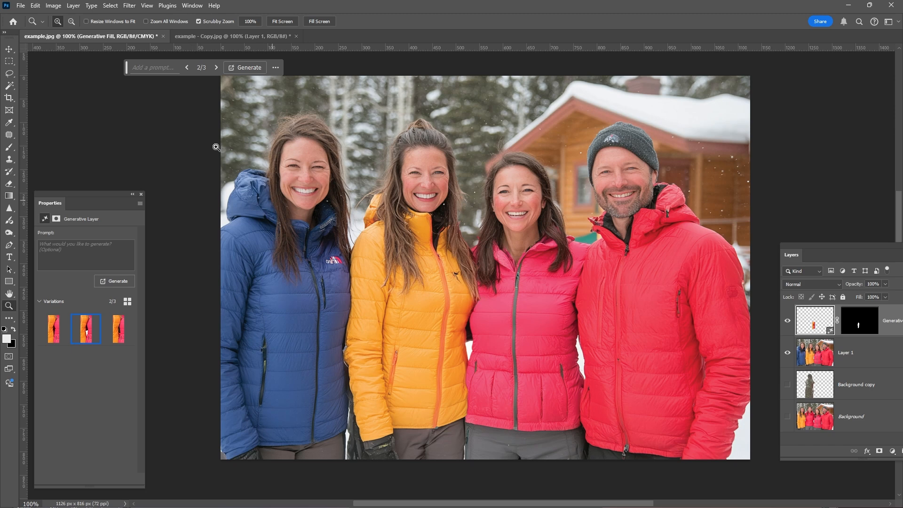
# Step: Set the crop ratio to 16 : 9, widen the crop box beyond both sides of the photo, and generate the expansion
pyautogui.click(9, 99)
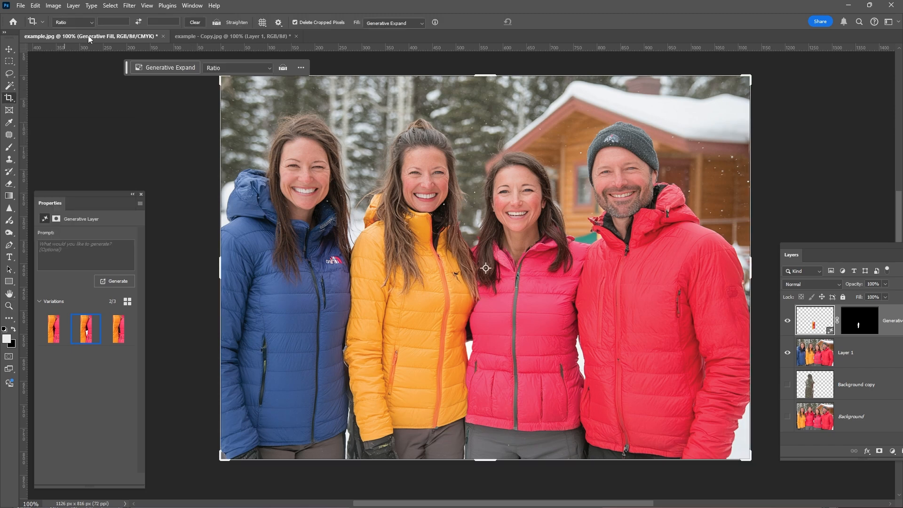
pyautogui.write('16')
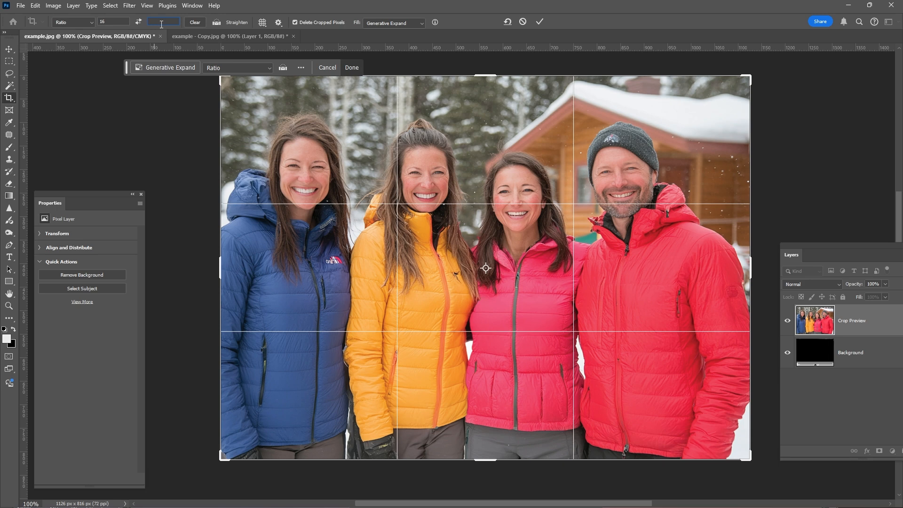
pyautogui.write(' : 9')
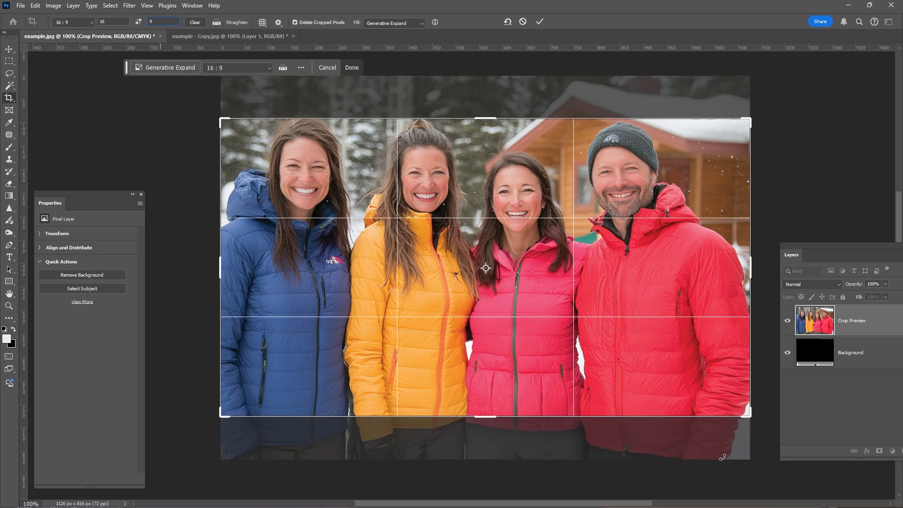
pyautogui.moveTo(751, 416); pyautogui.dragTo(776, 458)
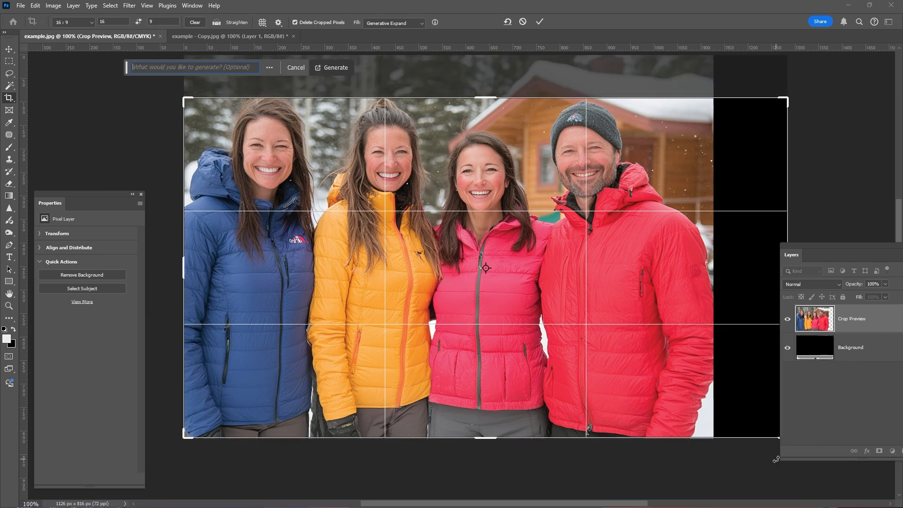
pyautogui.moveTo(184, 100); pyautogui.dragTo(150, 82)
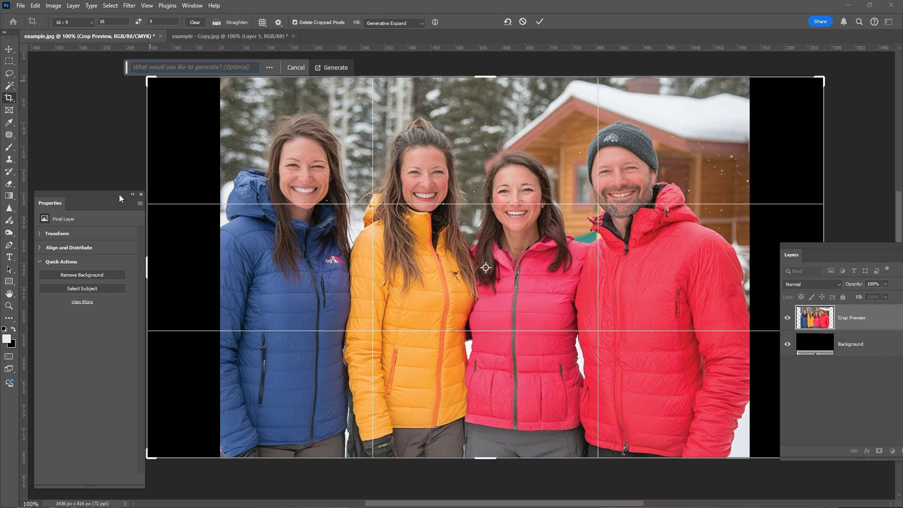
pyautogui.moveTo(119, 198); pyautogui.dragTo(101, 198)
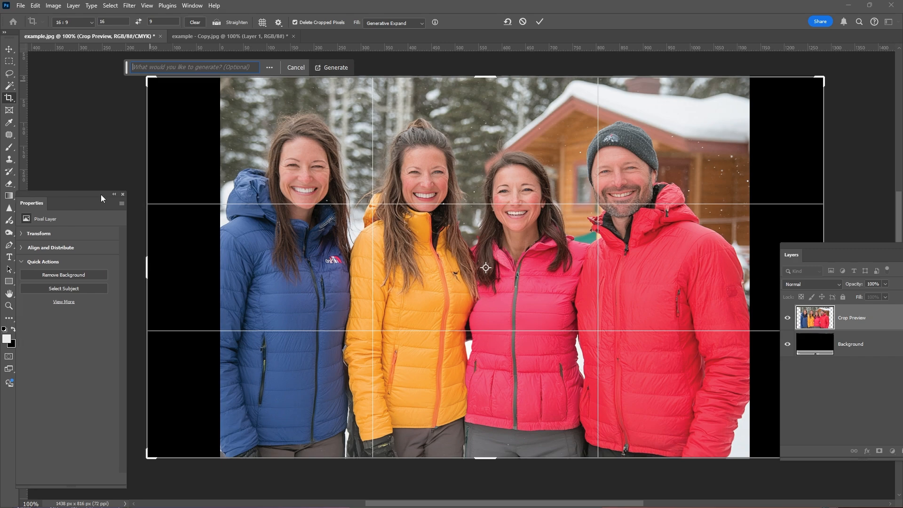
pyautogui.click(328, 68)
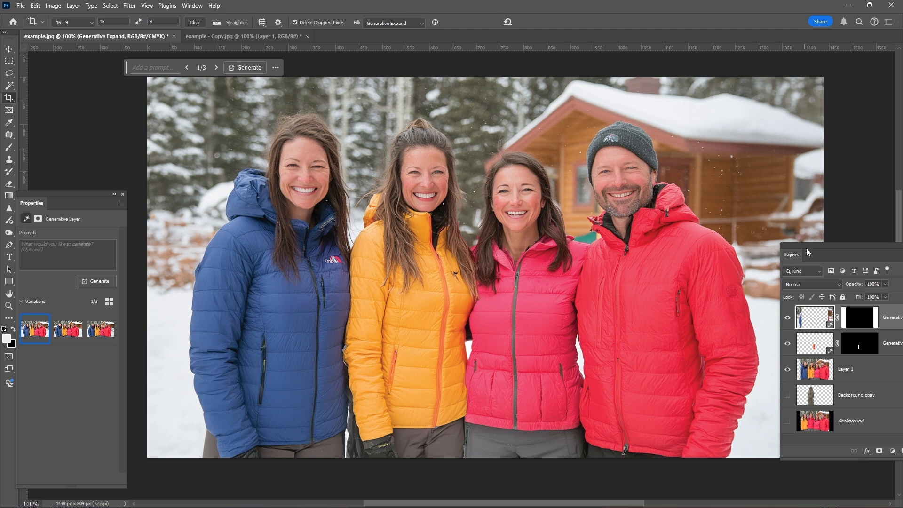
# Step: Browse the generative expand variations and keep the third one
pyautogui.moveTo(808, 250); pyautogui.dragTo(902, 250)
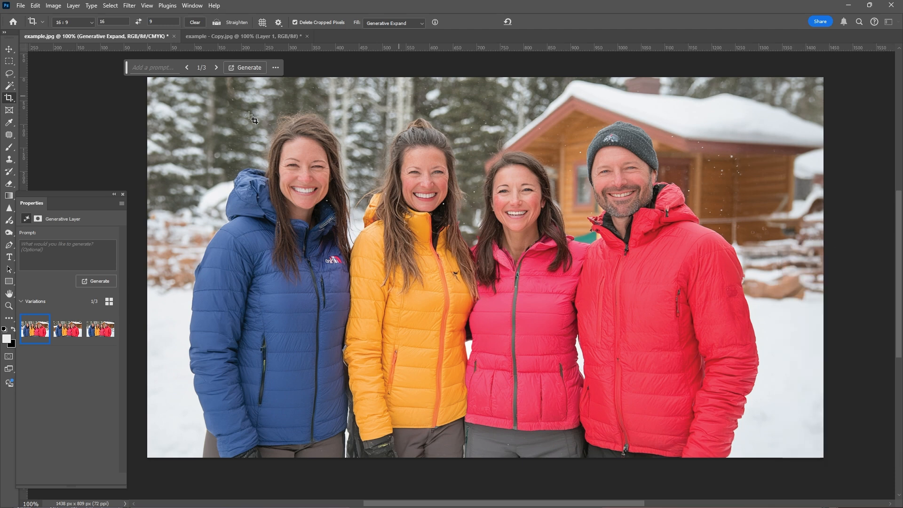
pyautogui.click(65, 332)
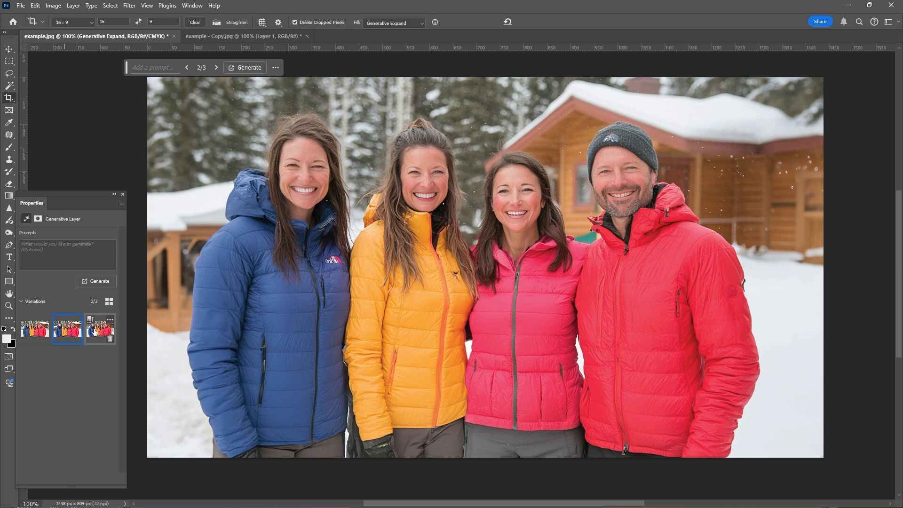
pyautogui.click(96, 332)
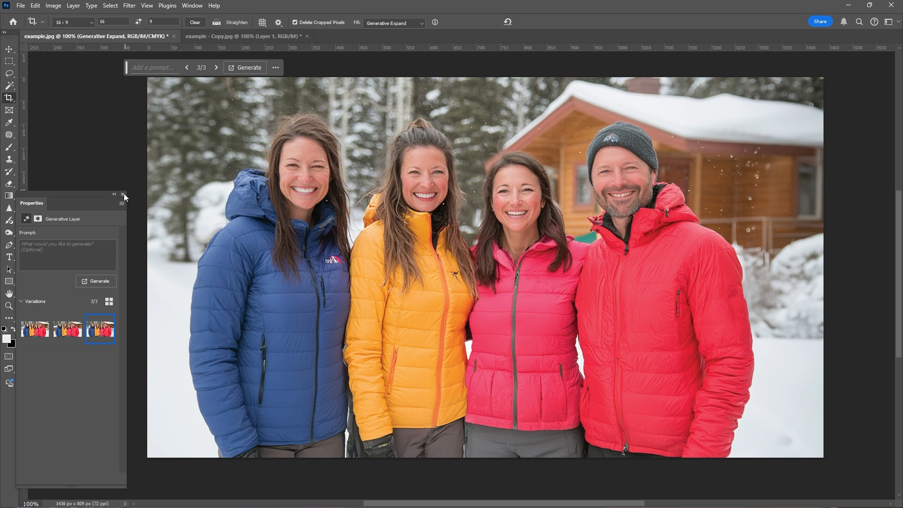
pyautogui.click(123, 194)
pyautogui.moveTo(127, 67); pyautogui.dragTo(99, 68)
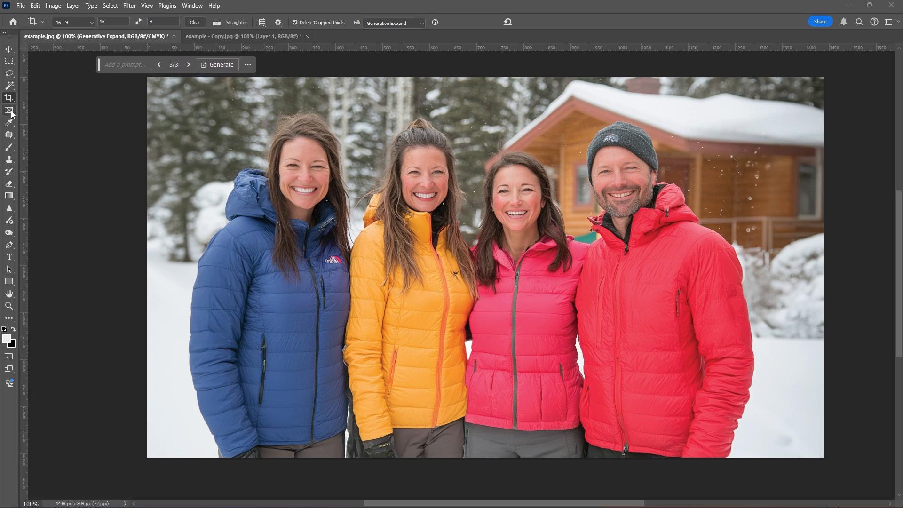
# Step: Compare the edited photo with the original copy document
pyautogui.click(222, 36)
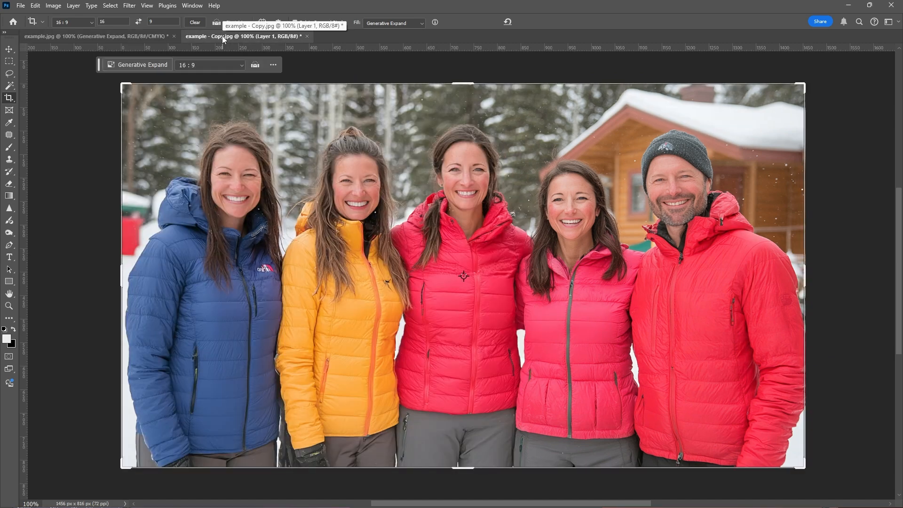
pyautogui.click(85, 35)
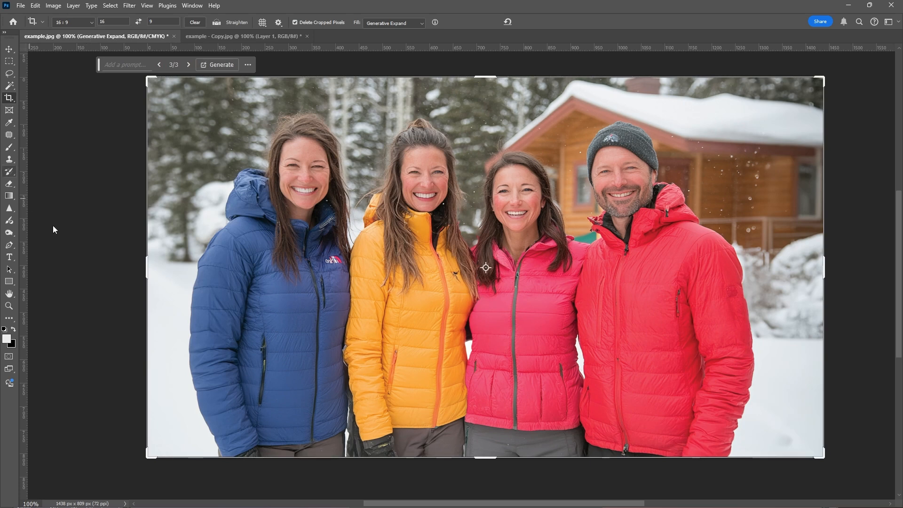
pyautogui.press('l')
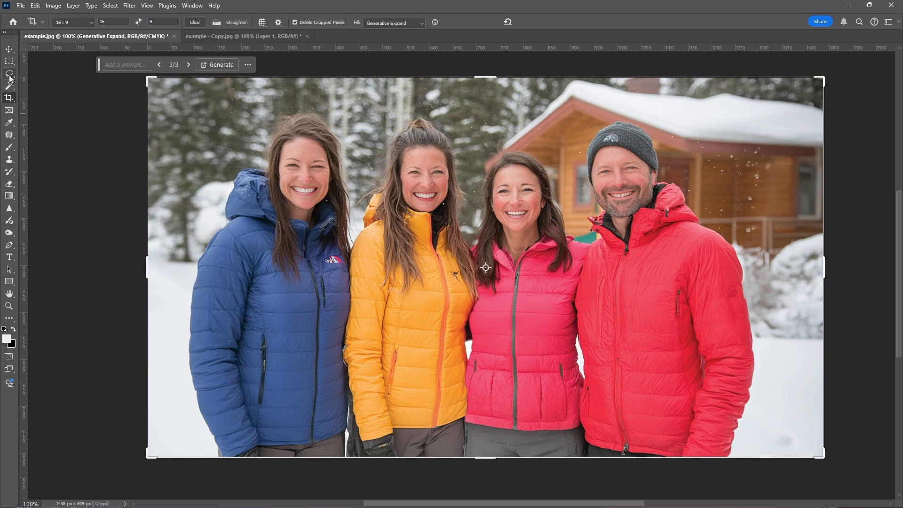